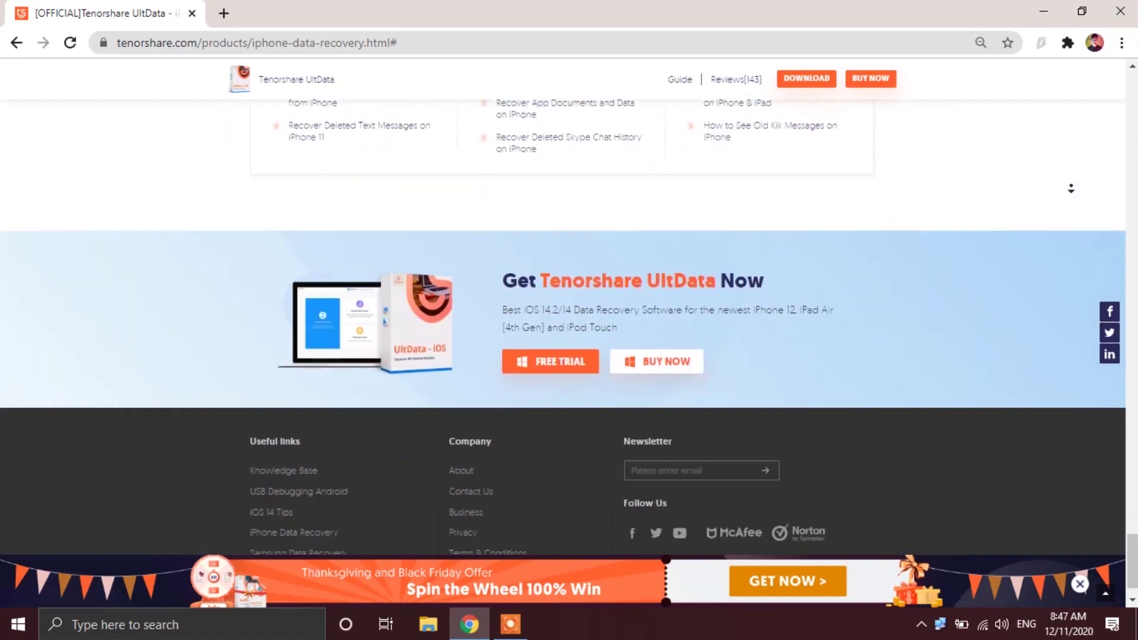
- Jump back to the top of the UltData product page using the back-to-top arrow
left_click(1105, 595)
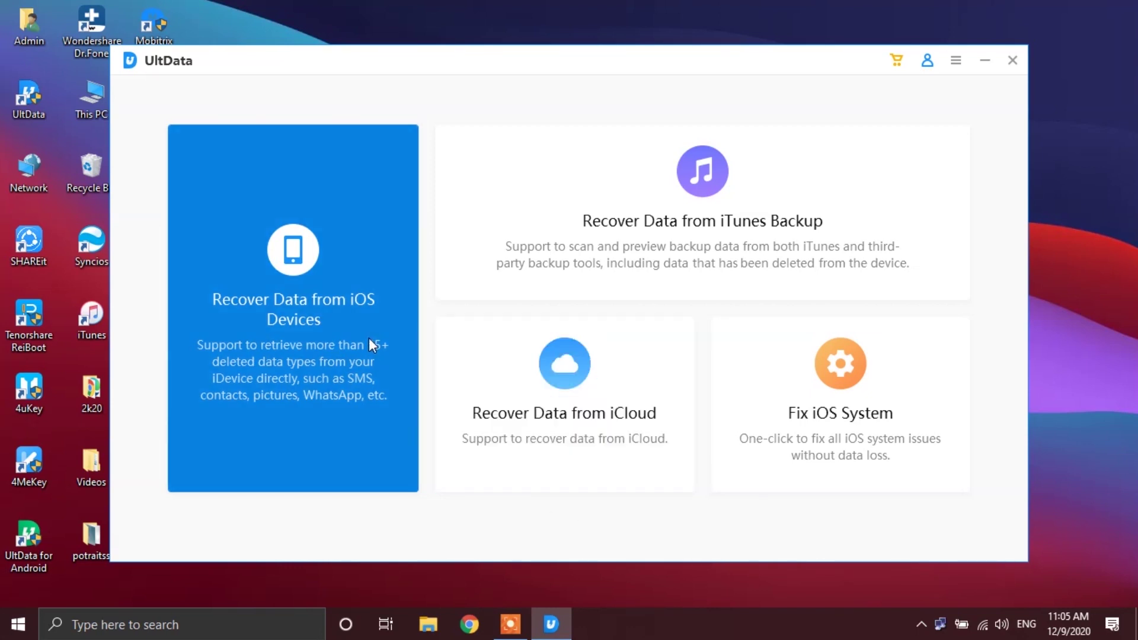
- Choose iOS-device recovery and scan the iPhone 8 Plus with only WhatsApp & Attachments ticked
left_click(369, 339)
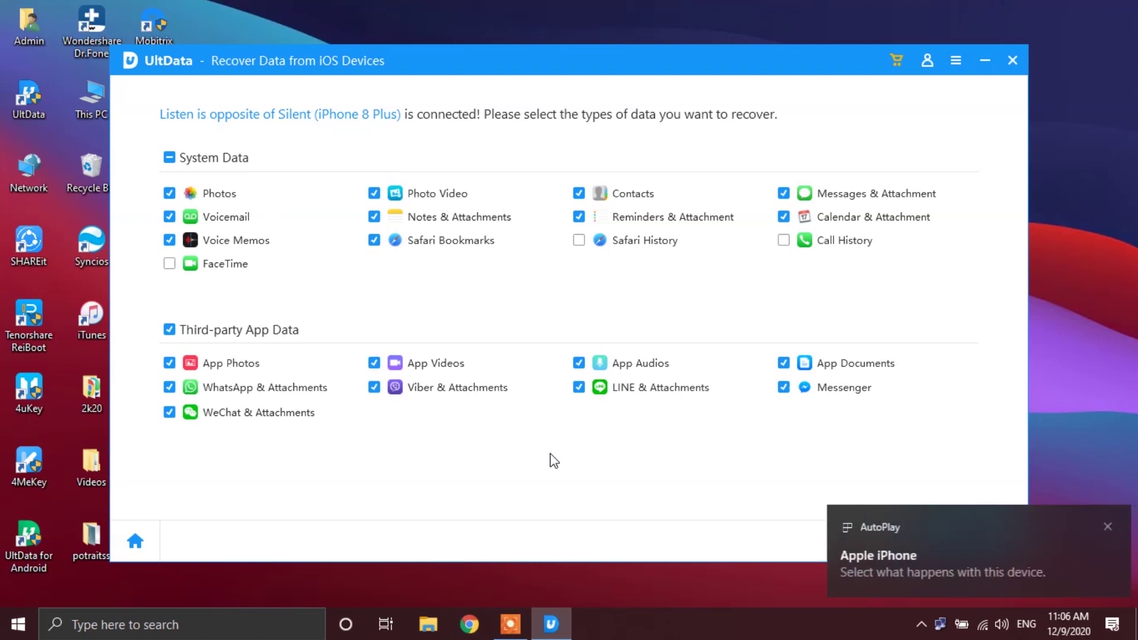
left_click(1103, 527)
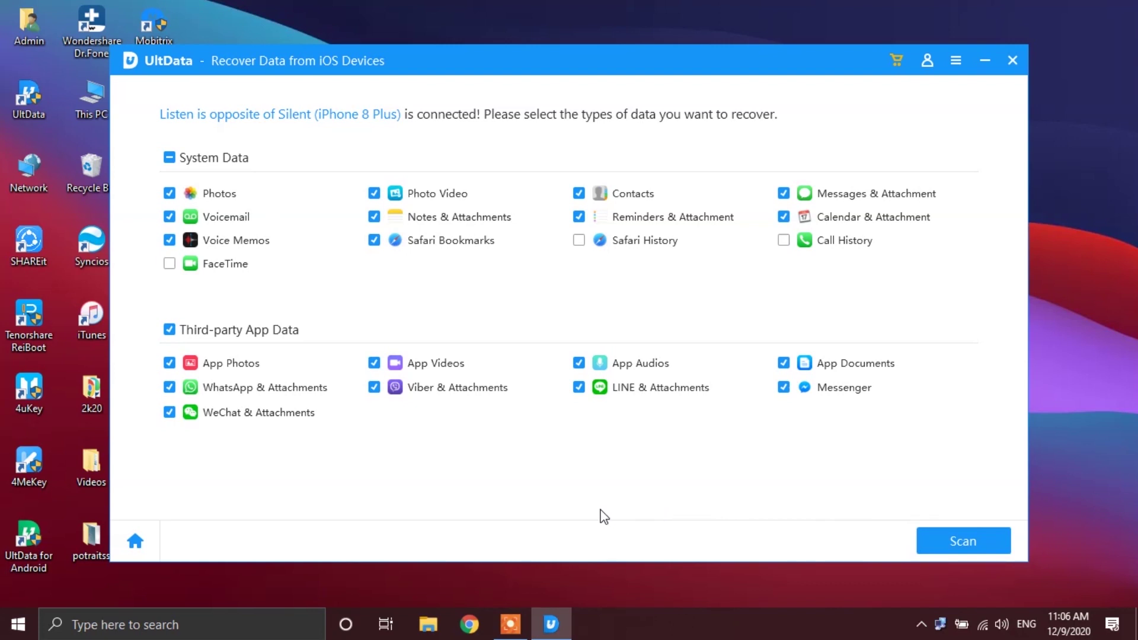
left_click(170, 330)
left_click(170, 159)
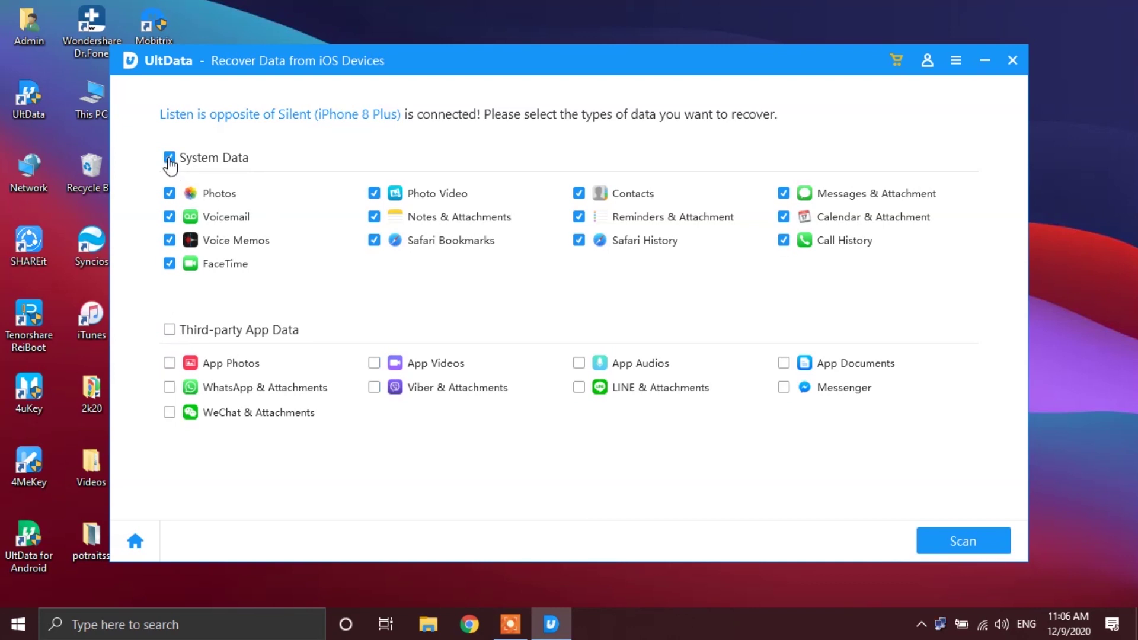
left_click(169, 158)
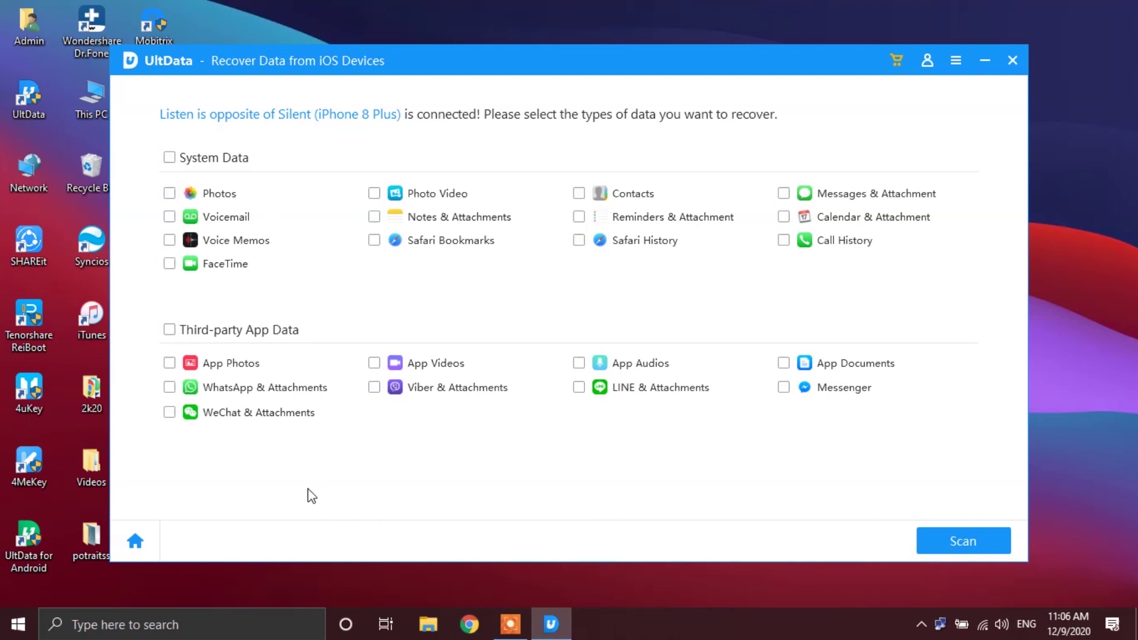
left_click(169, 388)
left_click(999, 540)
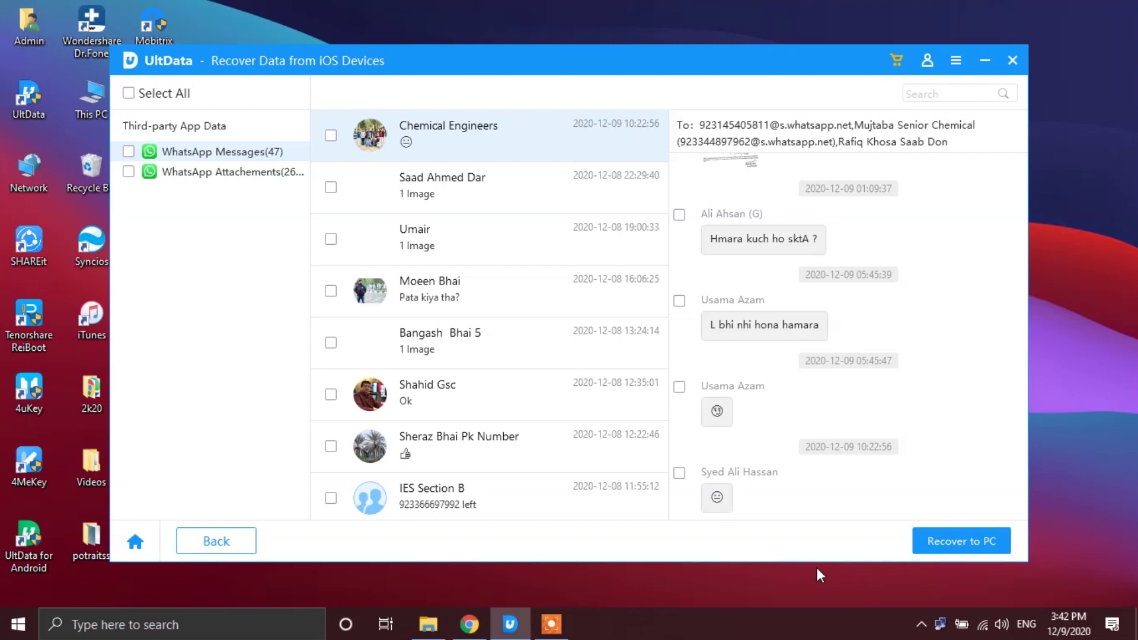
- Scroll through the list of 47 recovered WhatsApp Messages chats
scroll(549, 364, "down", 6)
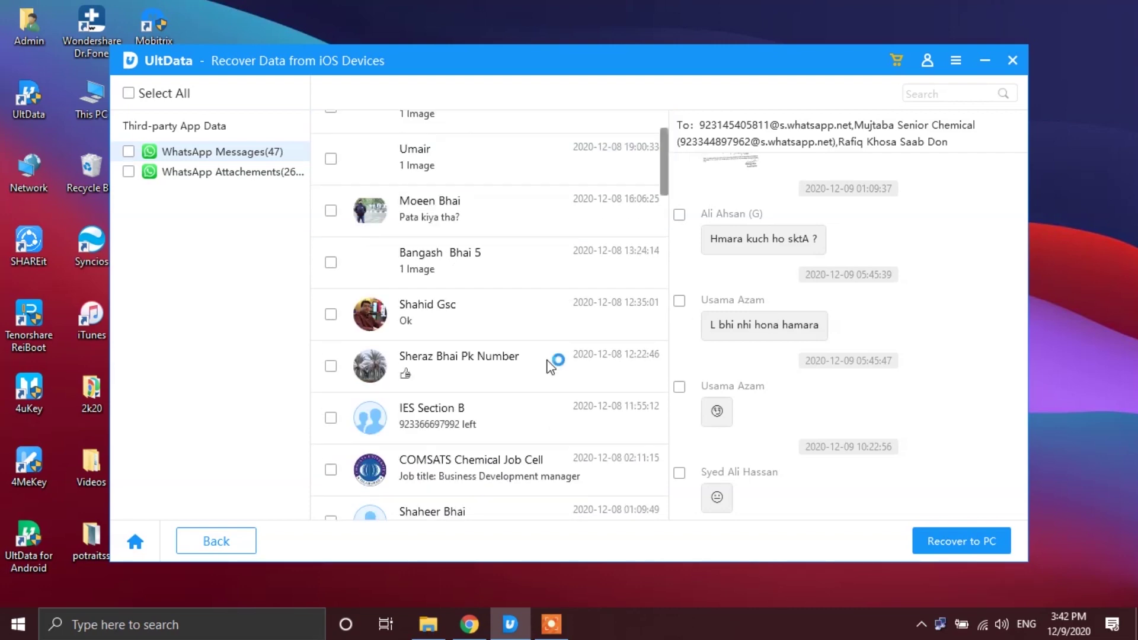
scroll(548, 365, "down", 2)
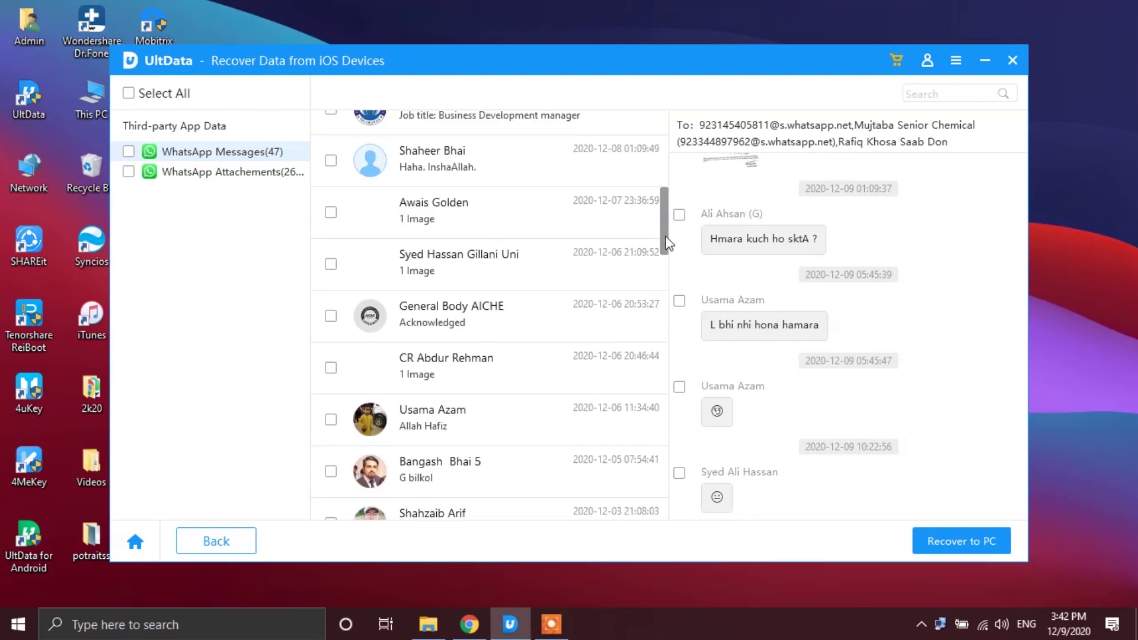
left_click_drag(668, 256, 655, 510)
scroll(615, 262, "up", 10)
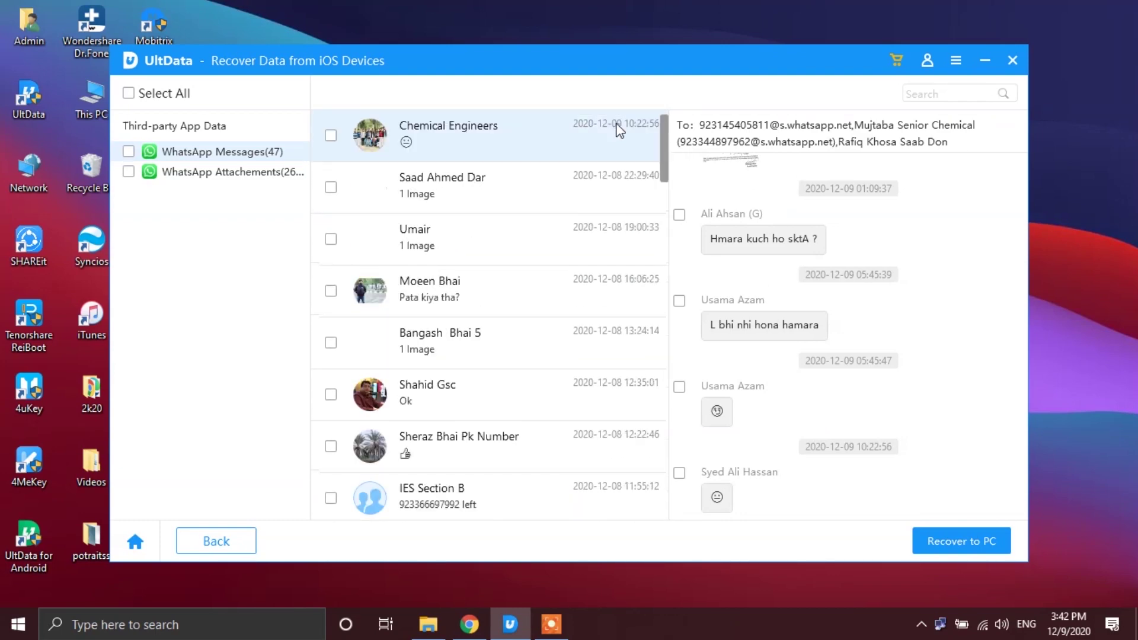
scroll(775, 378, "up", 2)
scroll(780, 383, "down", 2)
scroll(780, 386, "down", 1)
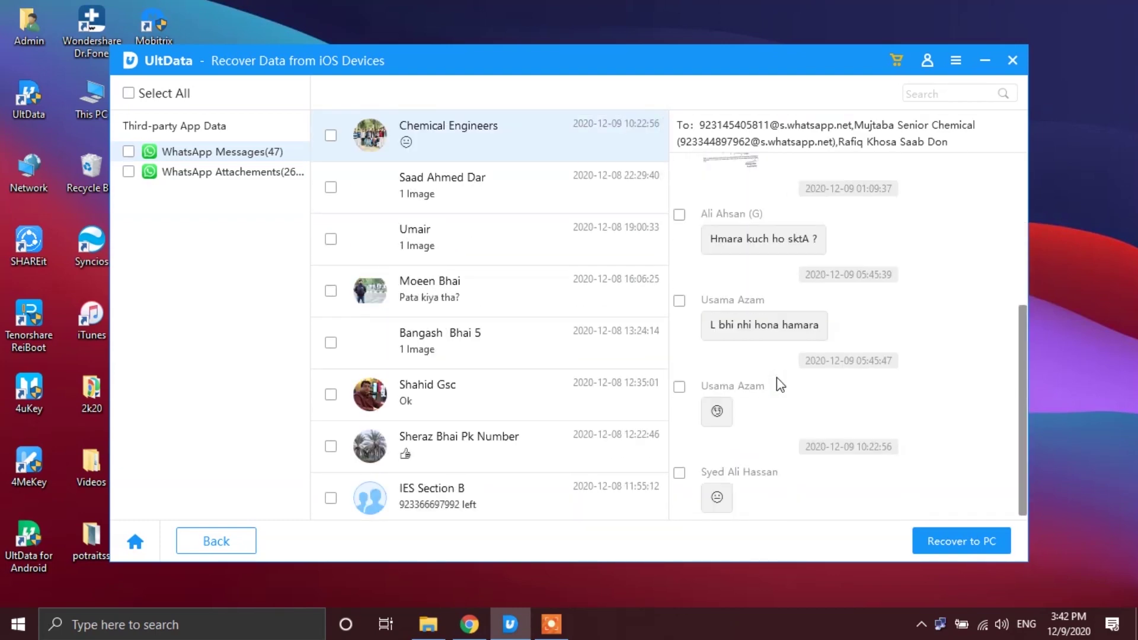
left_click_drag(660, 150, 653, 492)
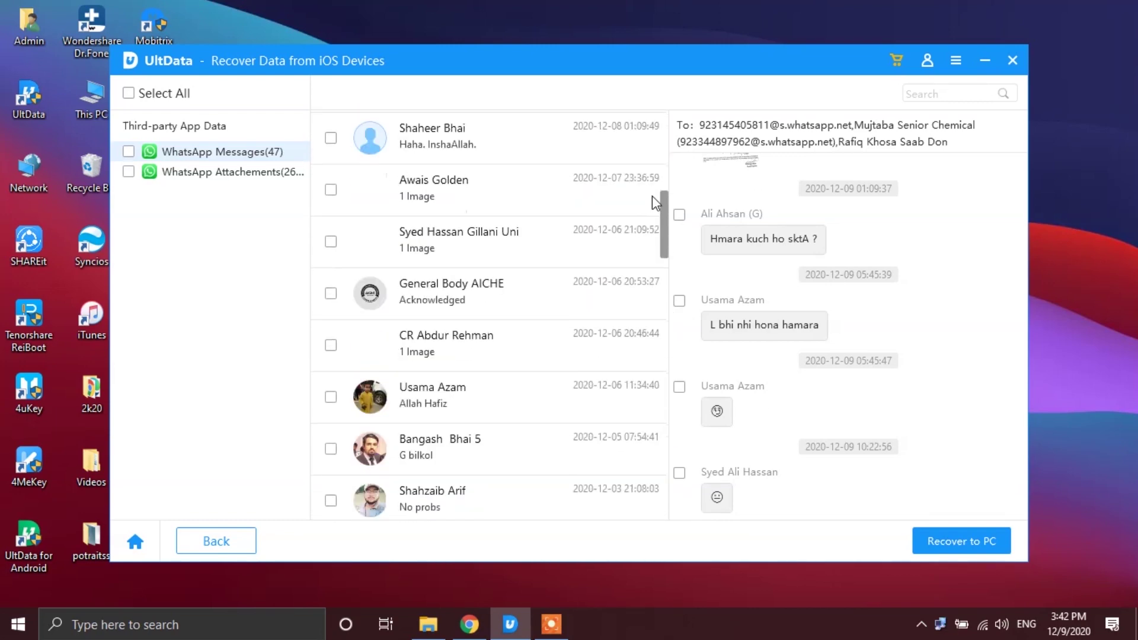
scroll(654, 201, "up", 5)
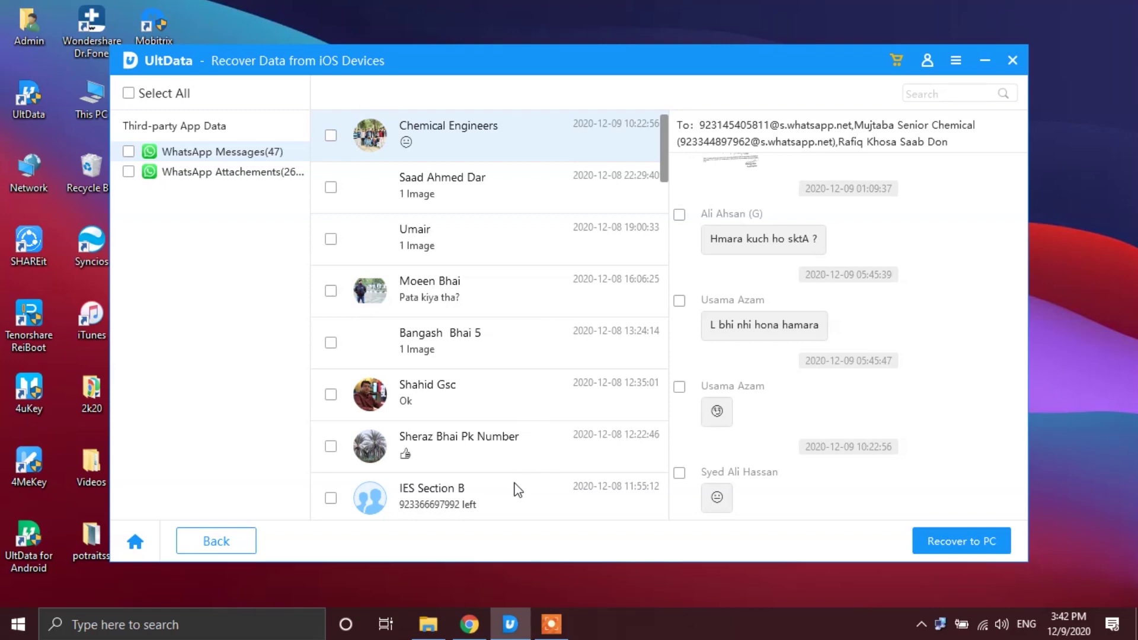
- Preview the IES Section B and General Body AICHE chats, then tick Documents attachments
left_click(521, 504)
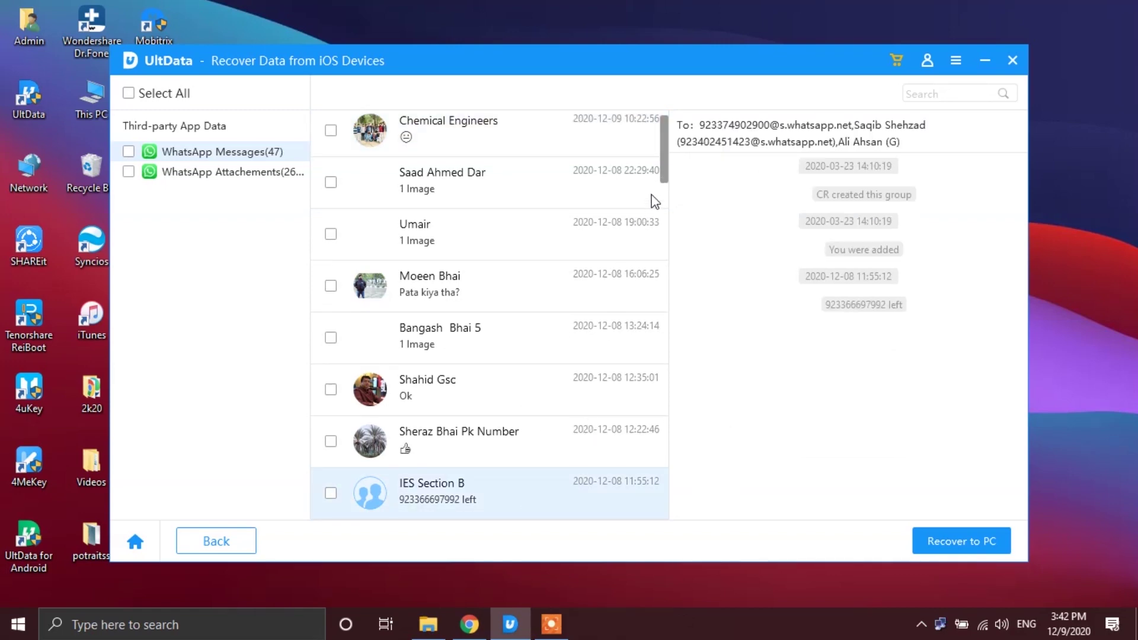
left_click_drag(660, 164, 663, 249)
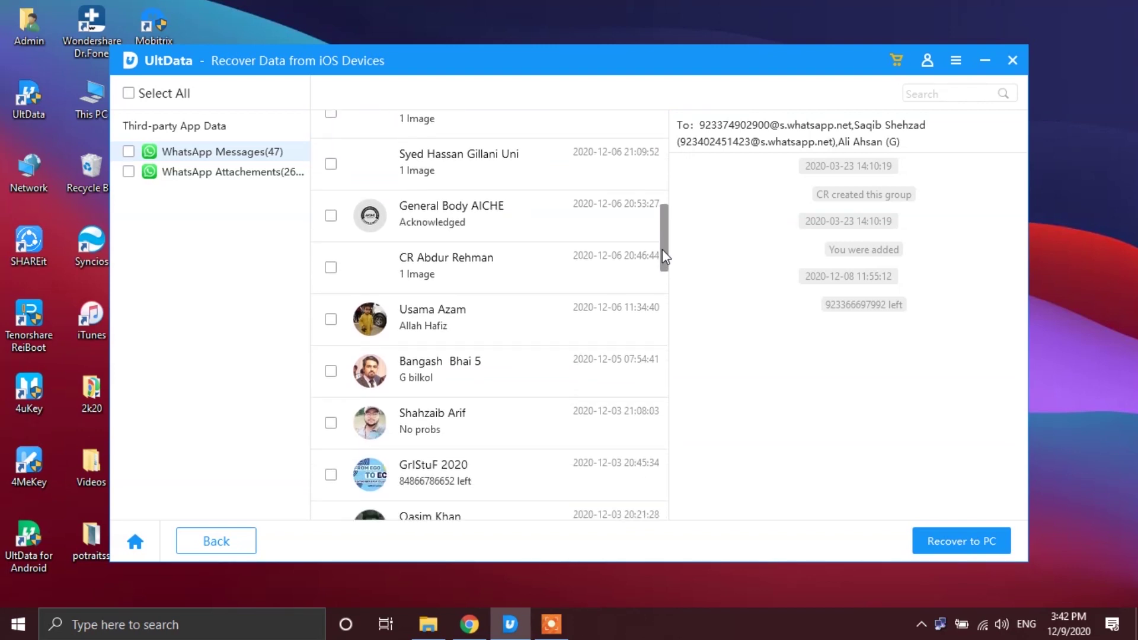
left_click(551, 234)
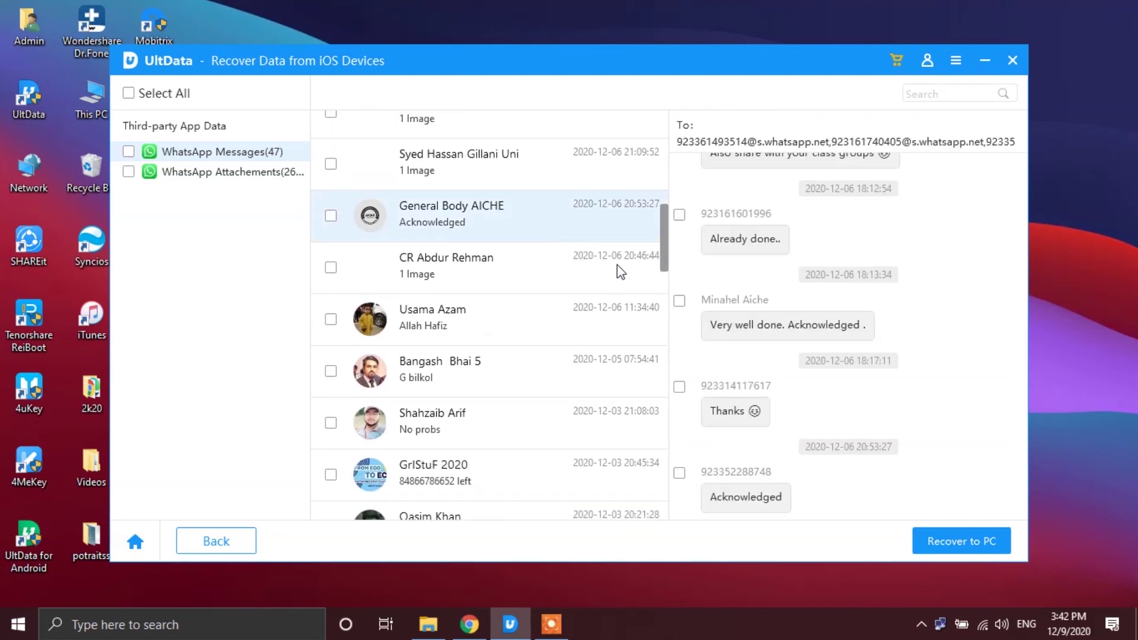
scroll(873, 414, "up", 10)
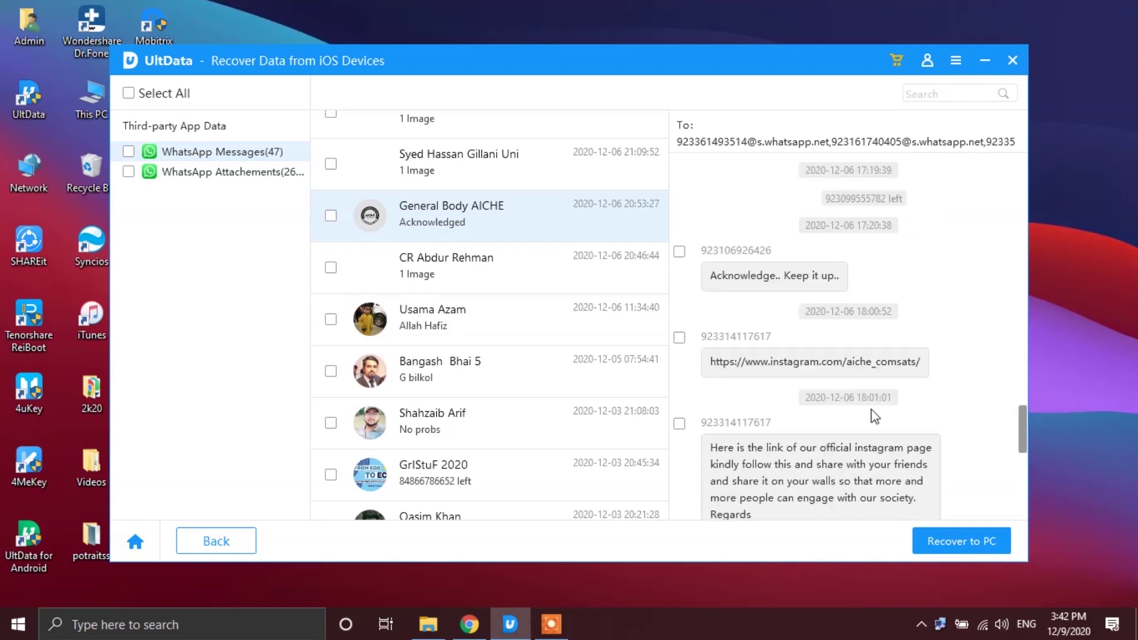
scroll(873, 415, "up", 10)
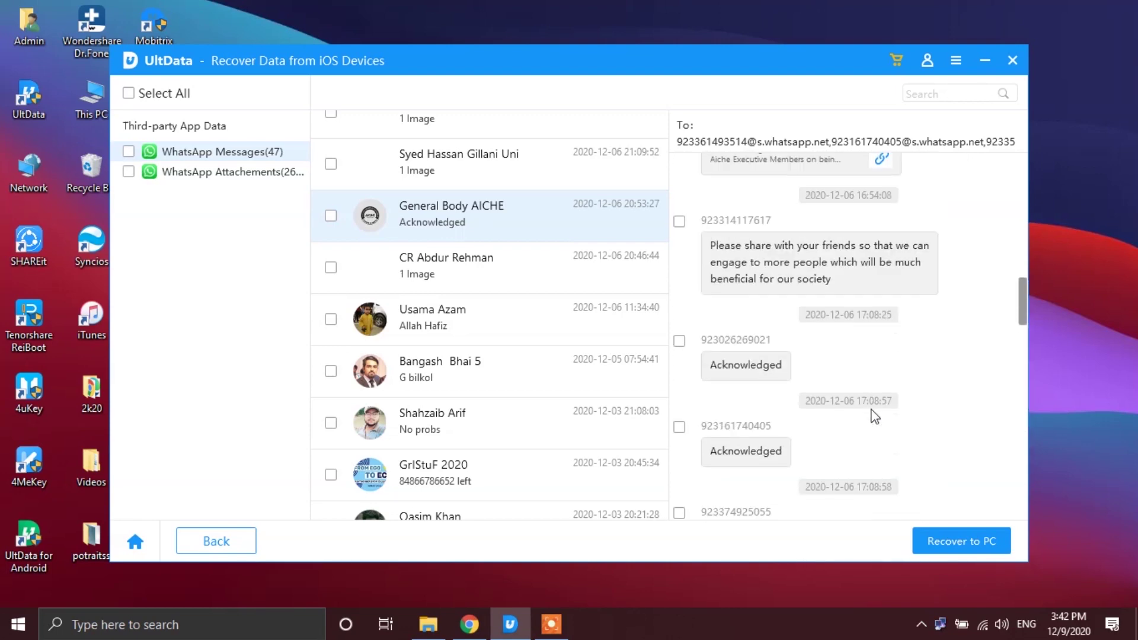
scroll(873, 414, "down", 1)
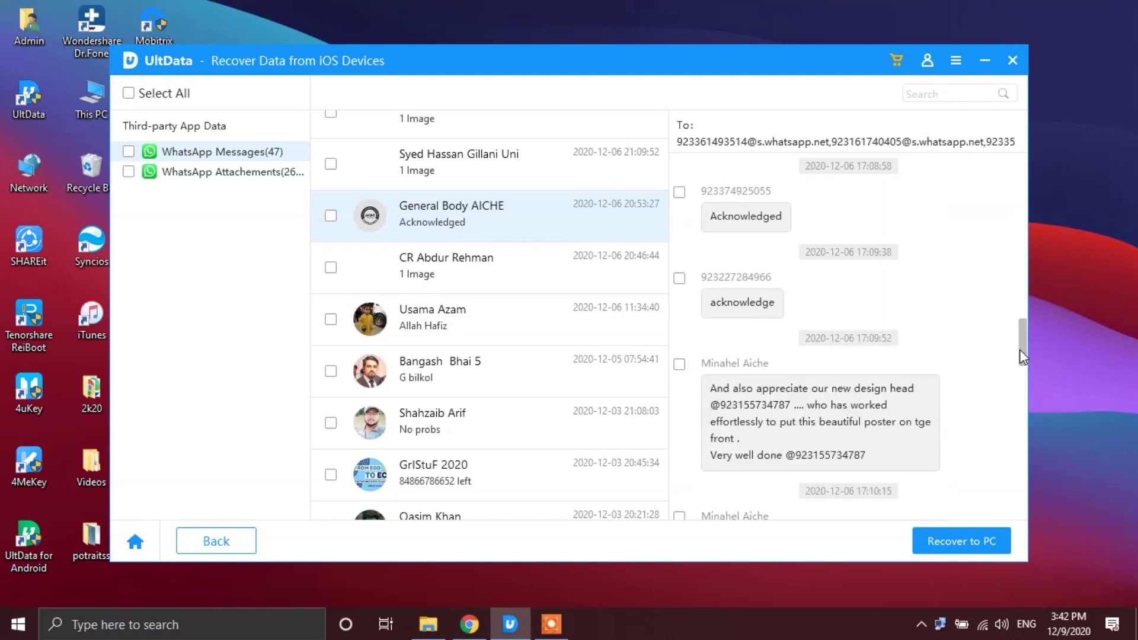
left_click_drag(1021, 351, 986, 199)
left_click_drag(1022, 246, 1023, 549)
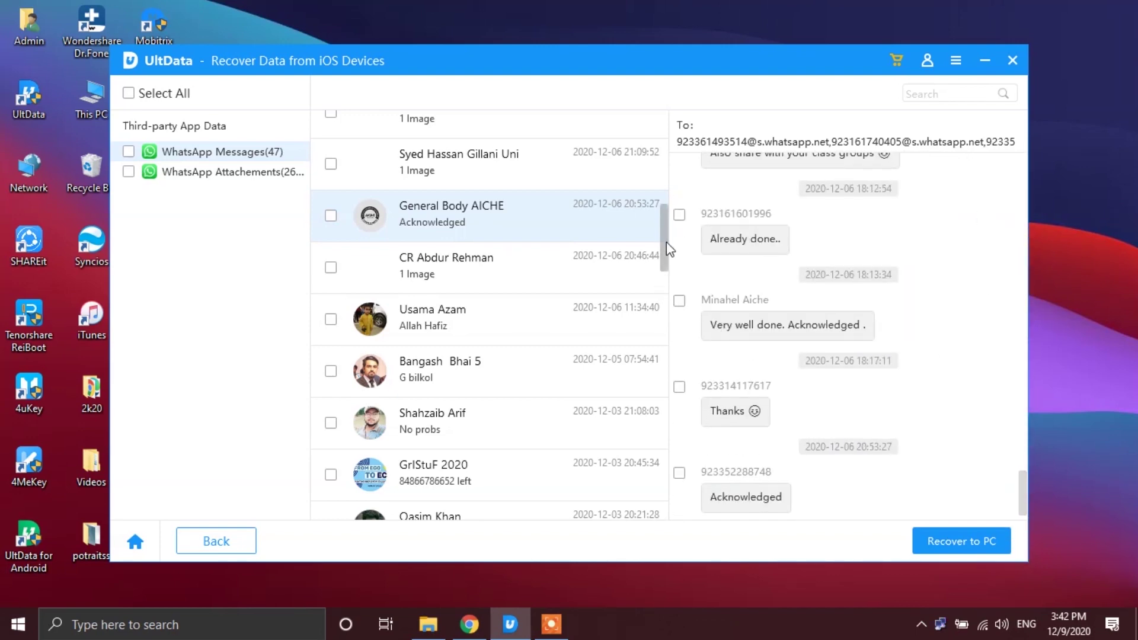
left_click_drag(665, 224, 654, 129)
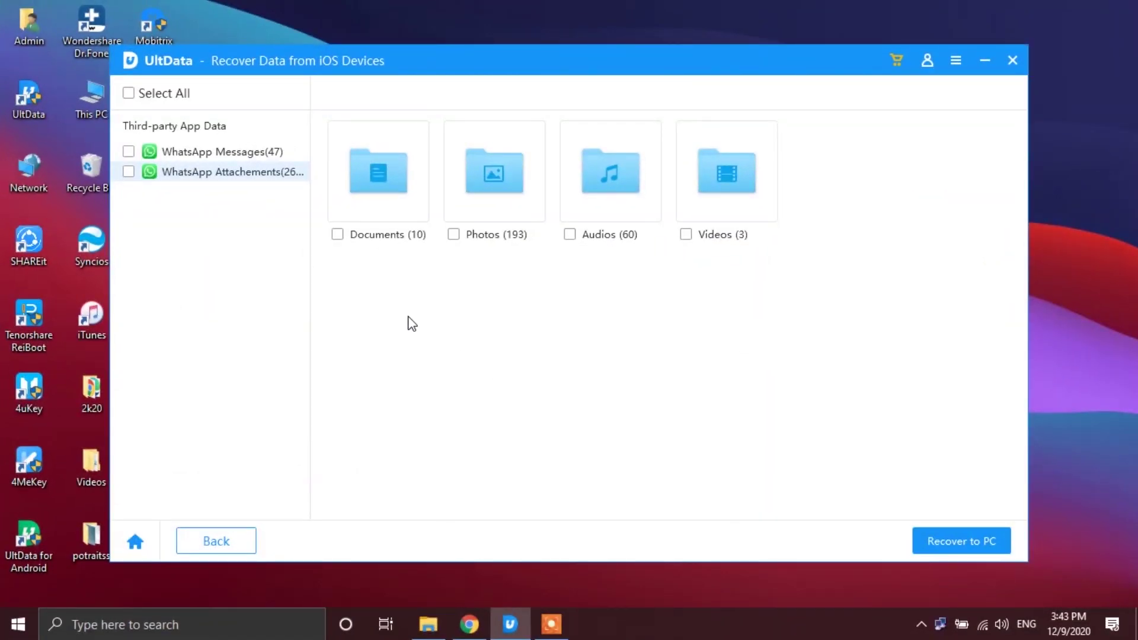
left_click(369, 203)
- Tick Photos, untick Documents and Photos, and open the Photos category
left_click(510, 207)
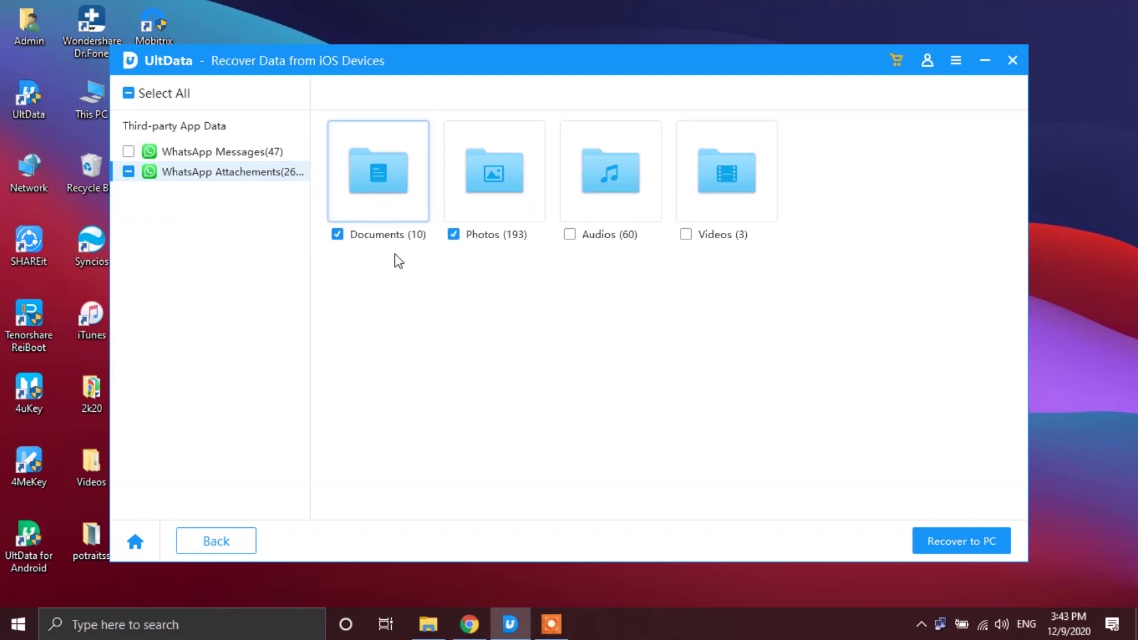
left_click(351, 213)
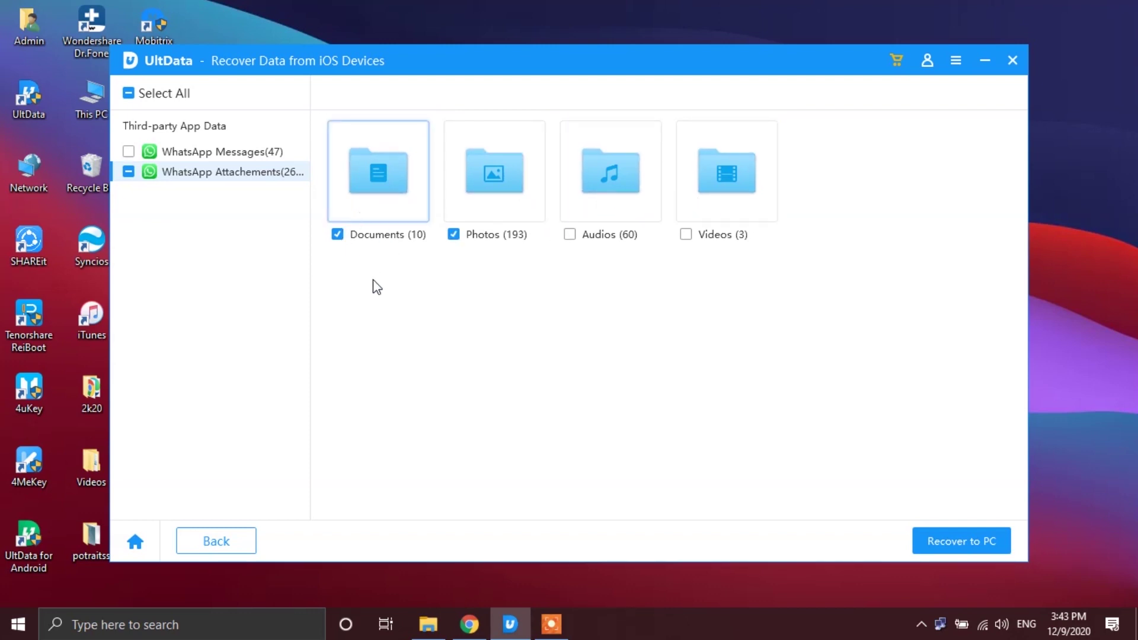
left_click(492, 161)
double_click(492, 162)
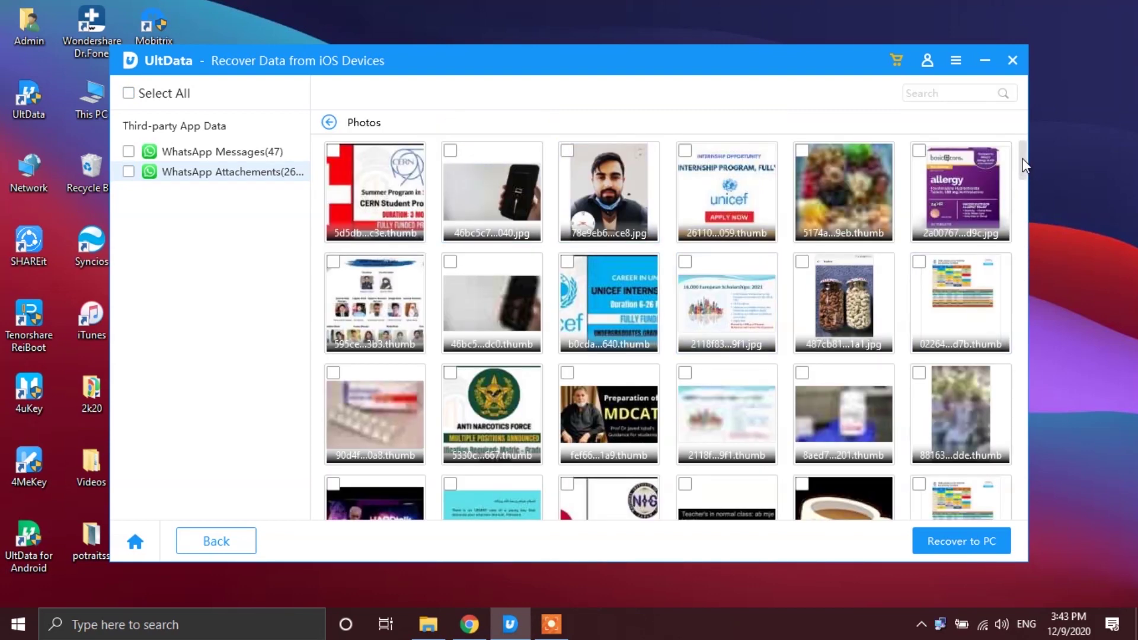
- Select the six photos in the top row, then clear all photo selections
scroll(1026, 201, "down", 15)
scroll(1013, 323, "down", 15)
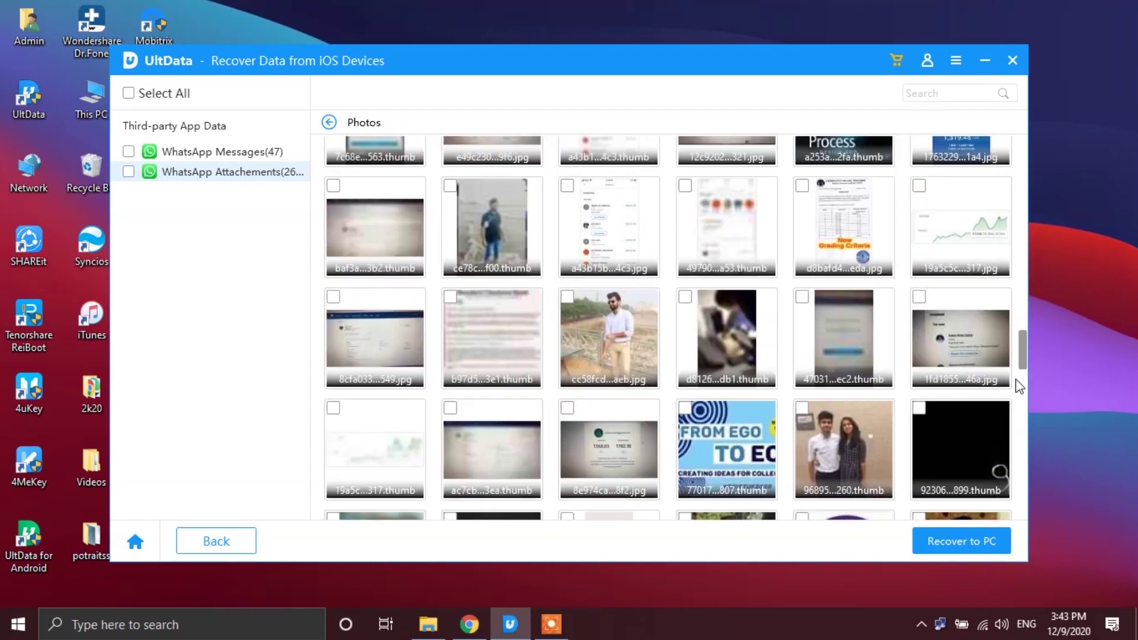
scroll(1031, 120, "up", 15)
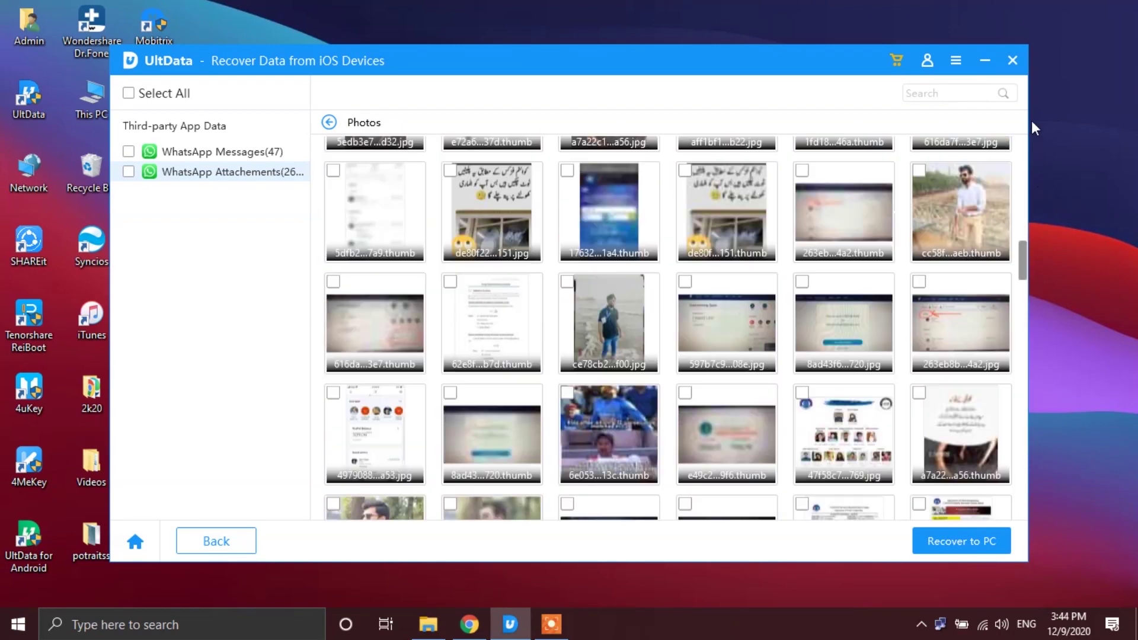
scroll(1026, 222, "down", 5)
scroll(1020, 320, "up", 10)
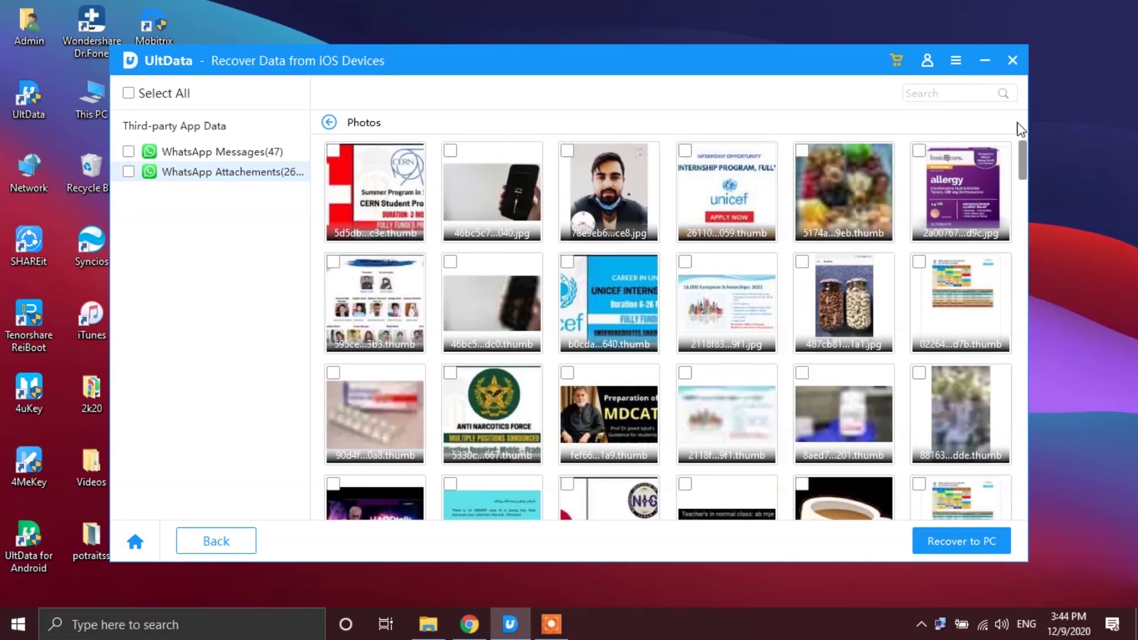
left_click(333, 150)
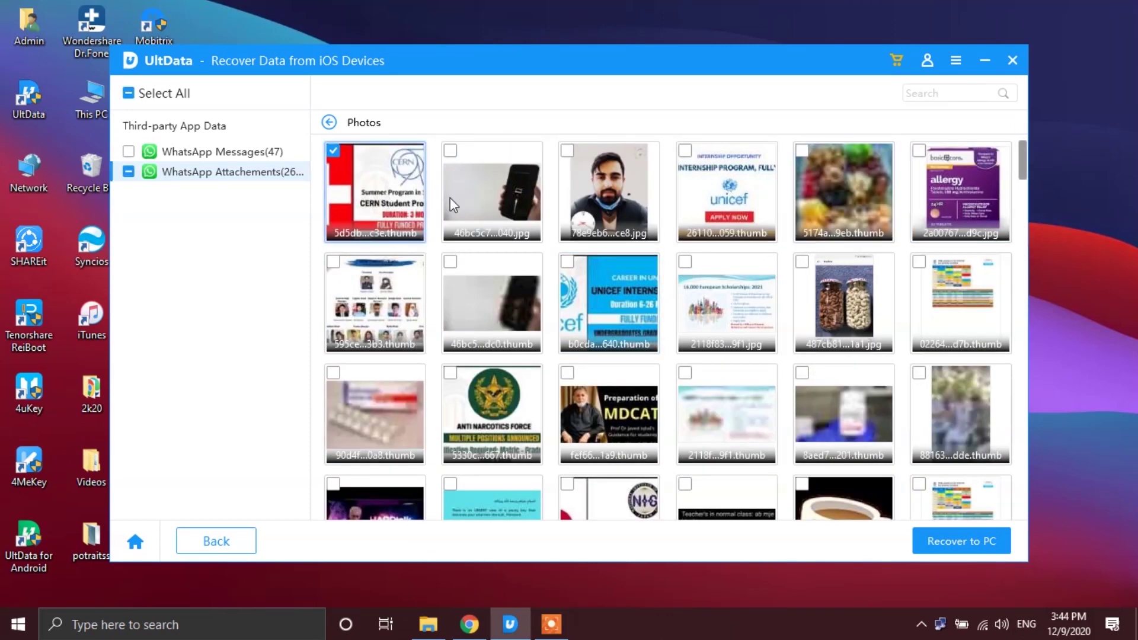
left_click(518, 187)
left_click(626, 197)
left_click(729, 189)
left_click(836, 186)
left_click(930, 203)
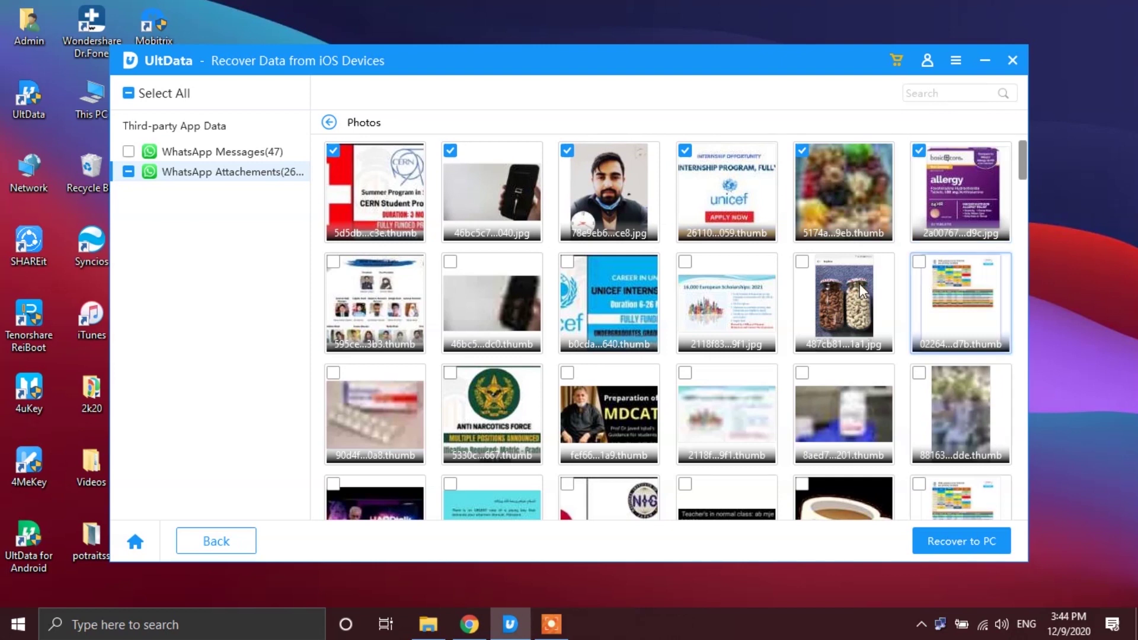
left_click(517, 215)
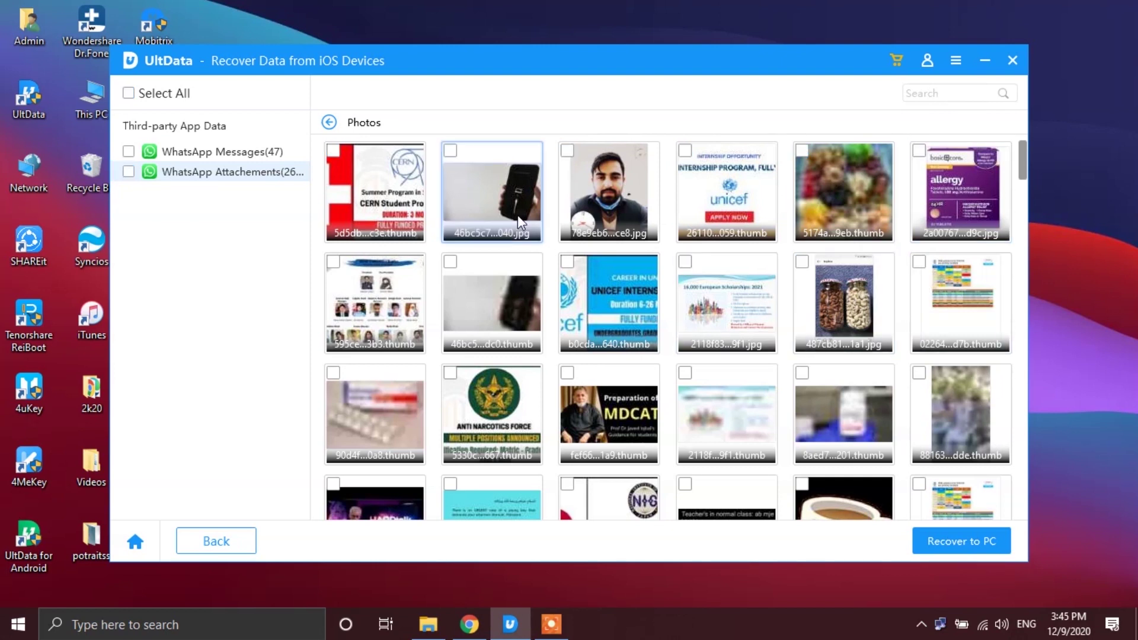
- Preview the phone photo full size and step through the neighbouring photos
double_click(518, 216)
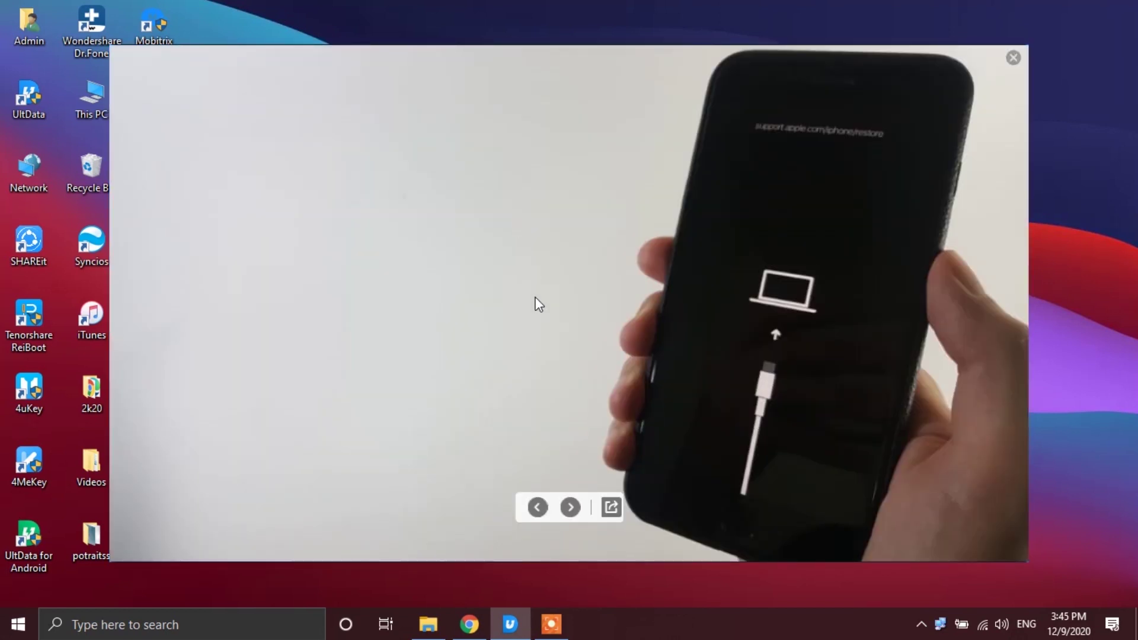
left_click(540, 508)
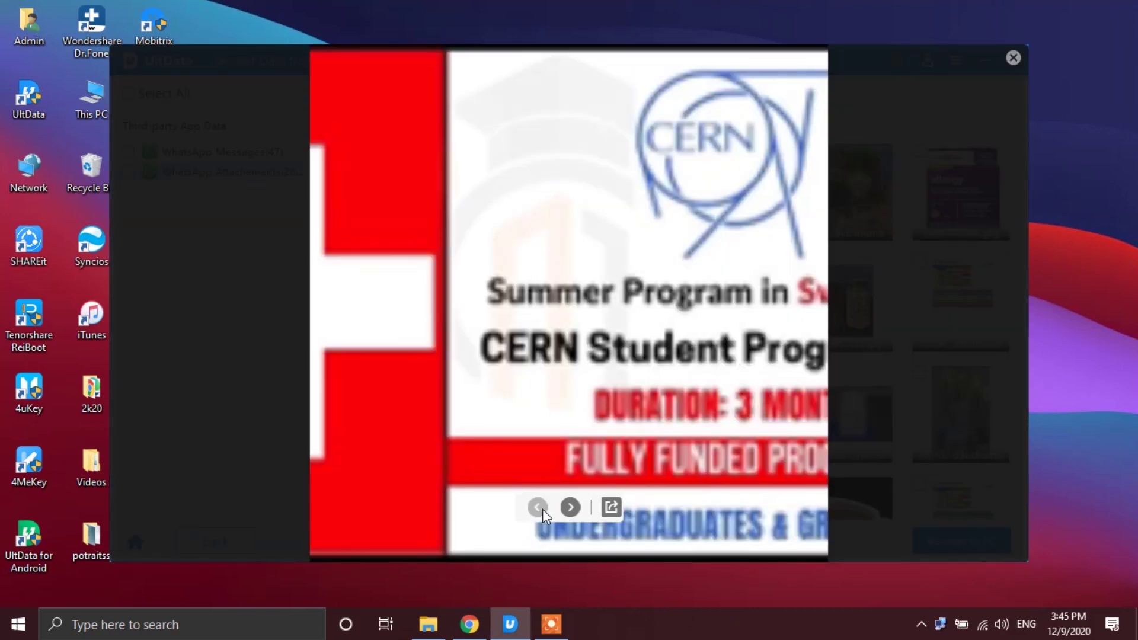
left_click(569, 507)
left_click(570, 507)
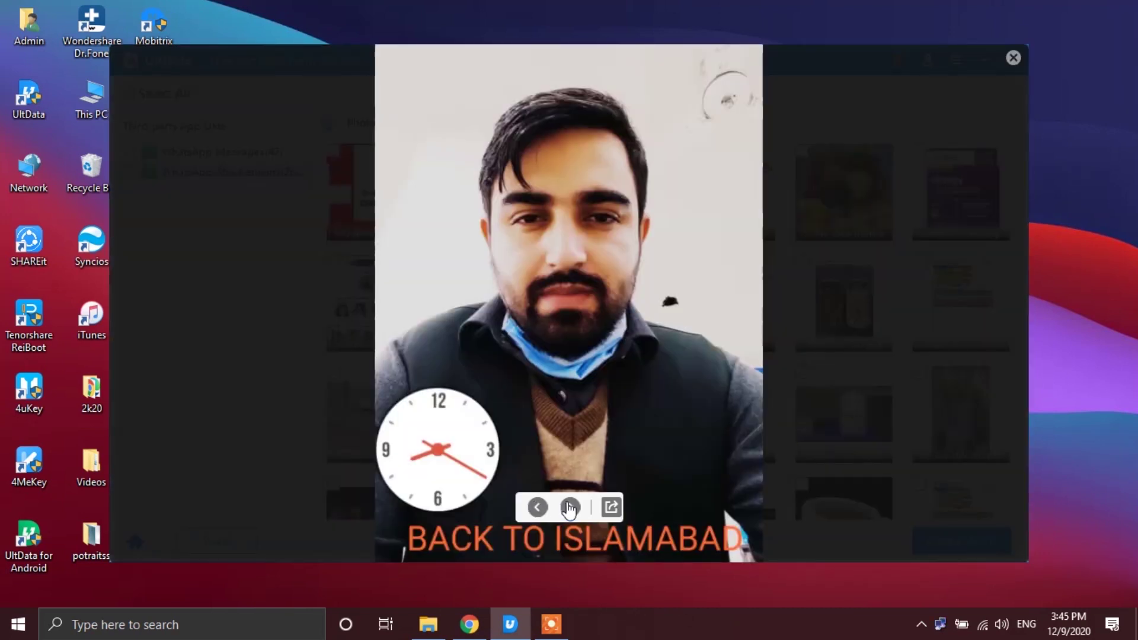
left_click(570, 508)
left_click(571, 508)
left_click(570, 508)
left_click(571, 507)
left_click(571, 508)
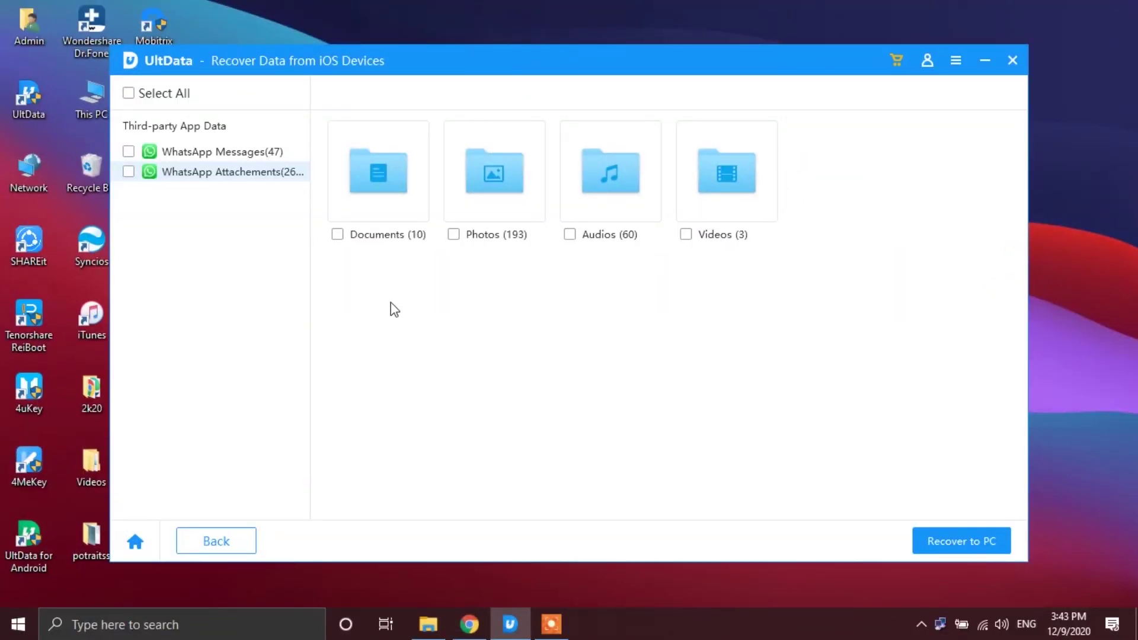
- Tick the Documents and Photos categories, then clear the whole-category selections
left_click(365, 198)
left_click(511, 206)
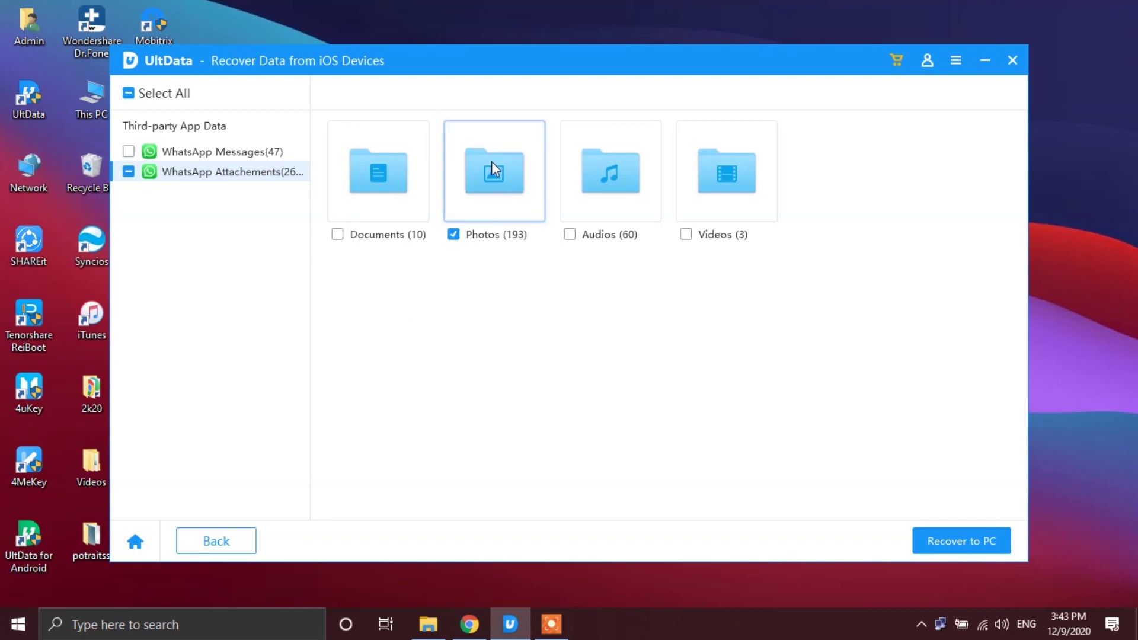
left_click(492, 161)
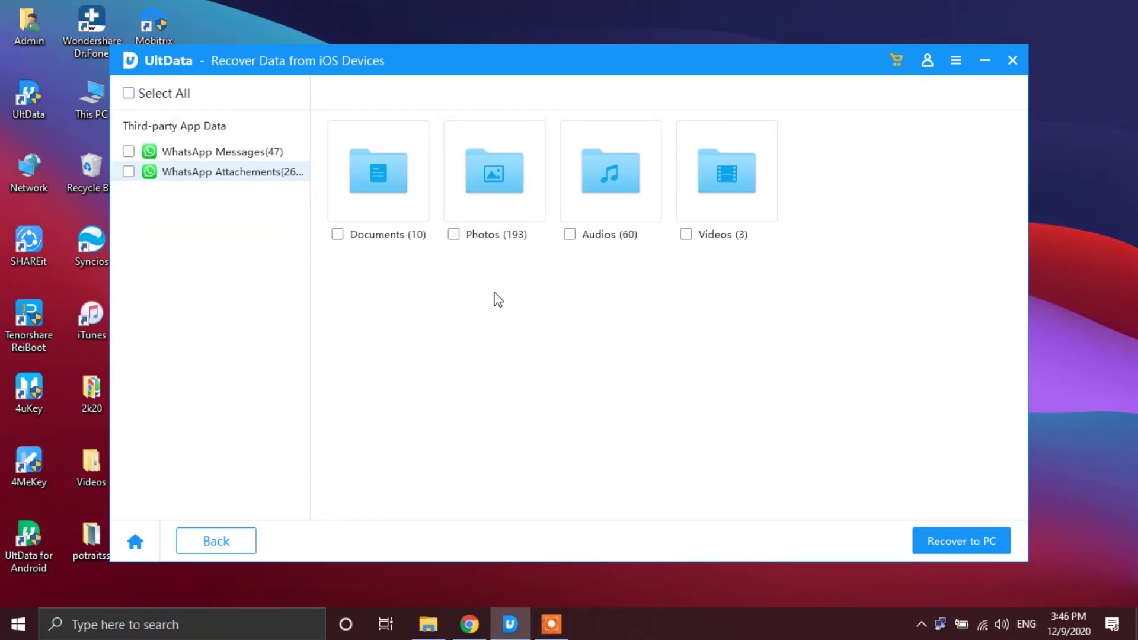
- Pick several photos, including the phone photo, portrait, UNICEF poster and allergy medicine photo
left_click(472, 181)
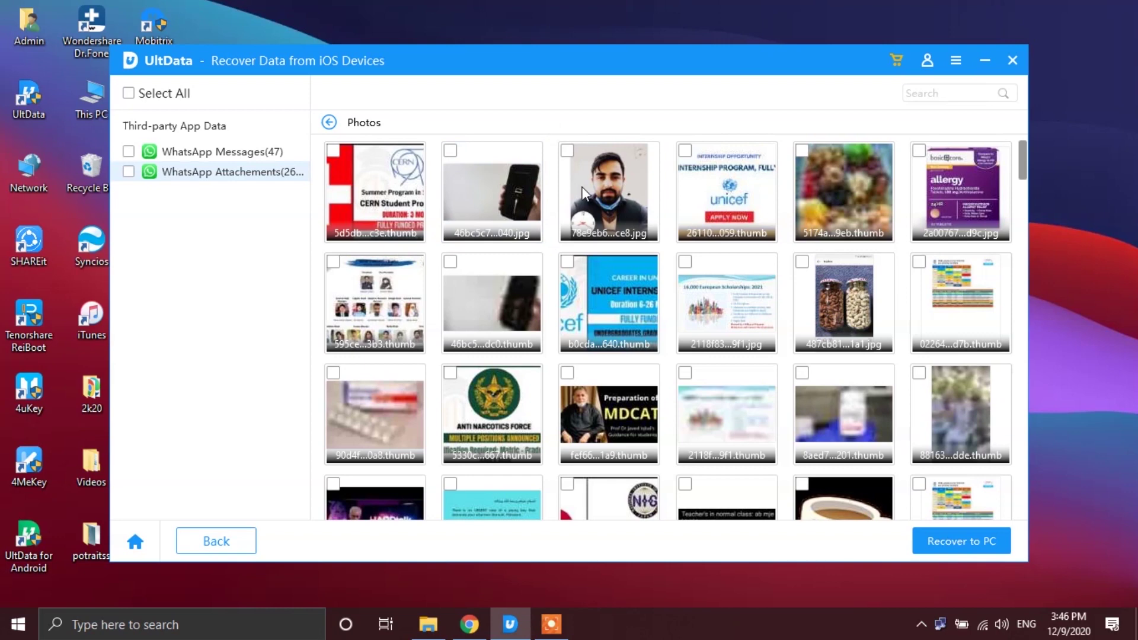
left_click(451, 150)
left_click(567, 150)
left_click(685, 151)
left_click(918, 150)
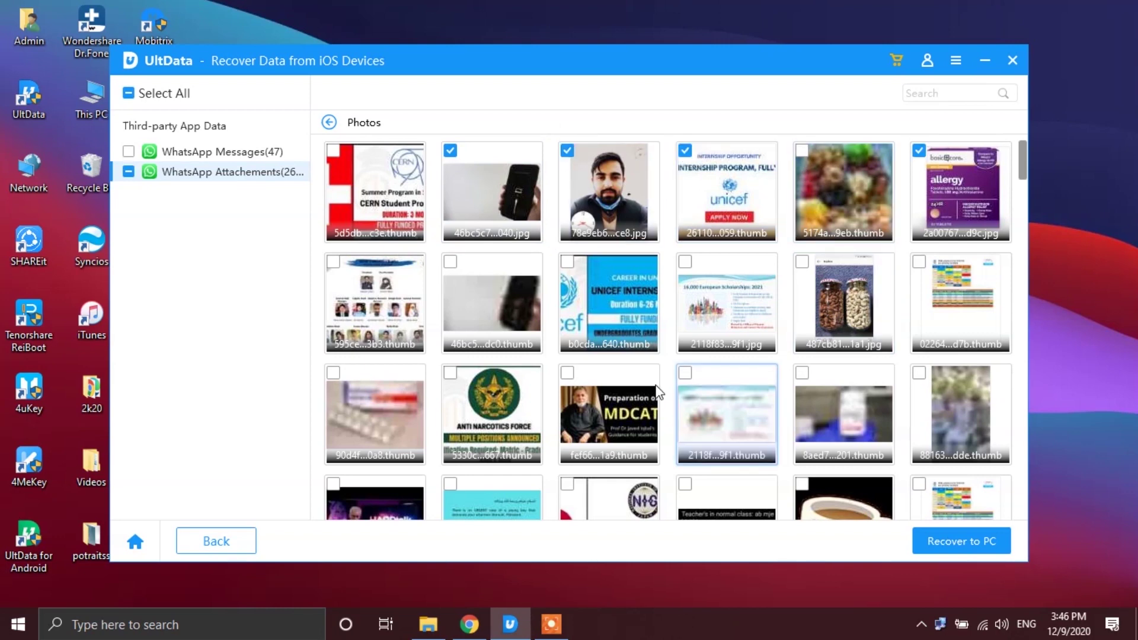
left_click_drag(1020, 160, 1020, 280)
left_click(450, 275)
left_click(685, 274)
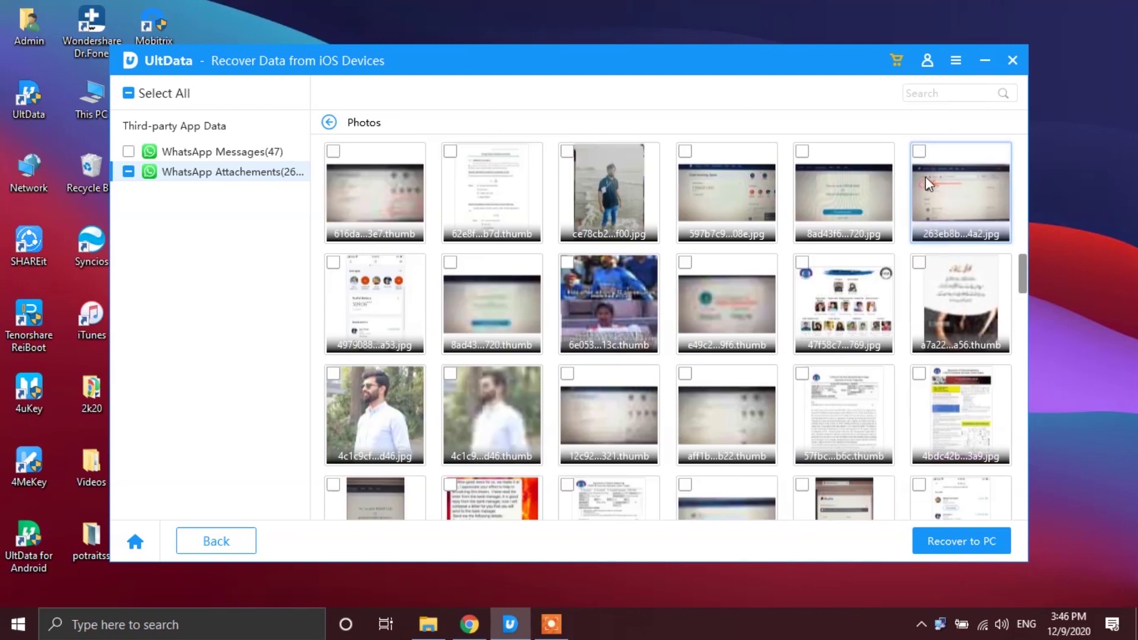
left_click(802, 151)
left_click(685, 151)
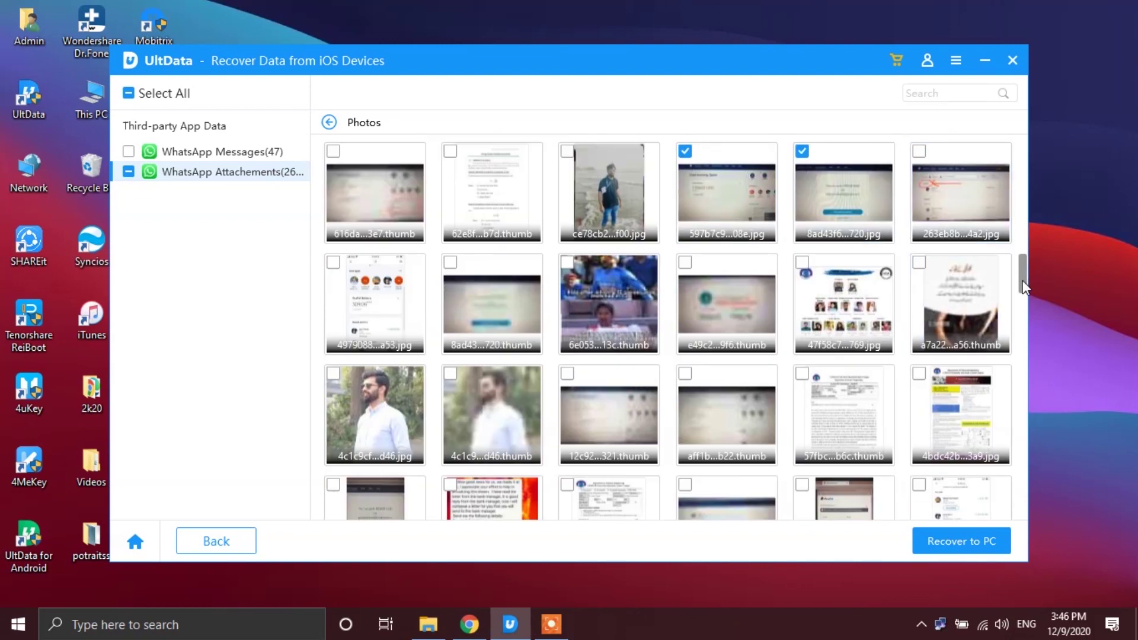
left_click_drag(1023, 287, 1008, 116)
left_click(329, 122)
- Select four PDF documents for recovery
left_click(365, 176)
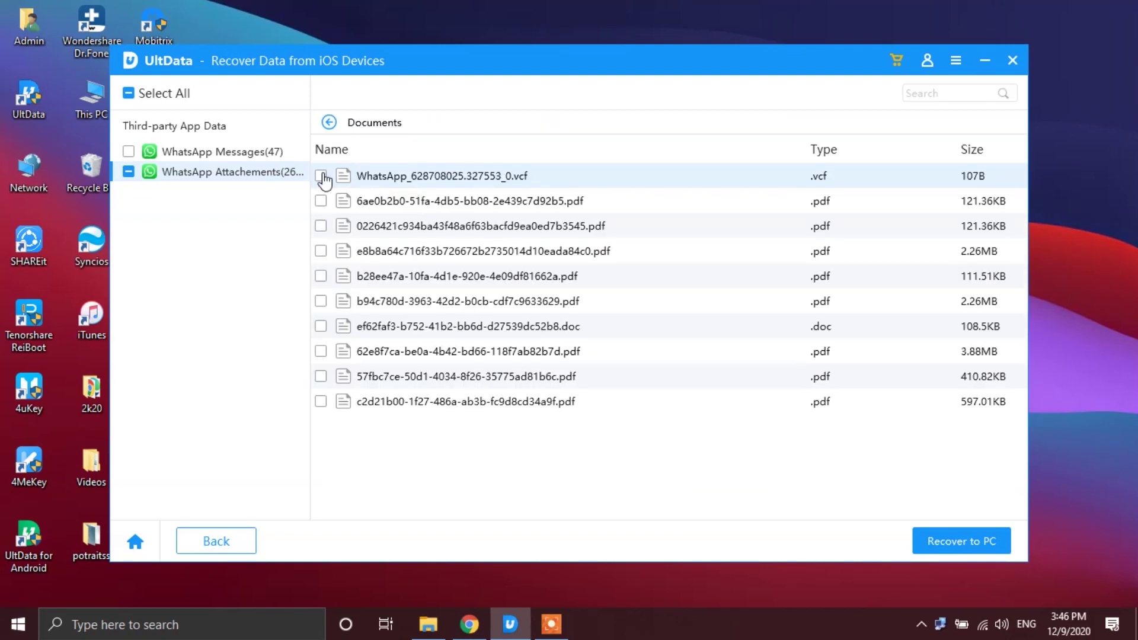
left_click(320, 201)
left_click(320, 226)
left_click(320, 251)
left_click(320, 276)
left_click(329, 122)
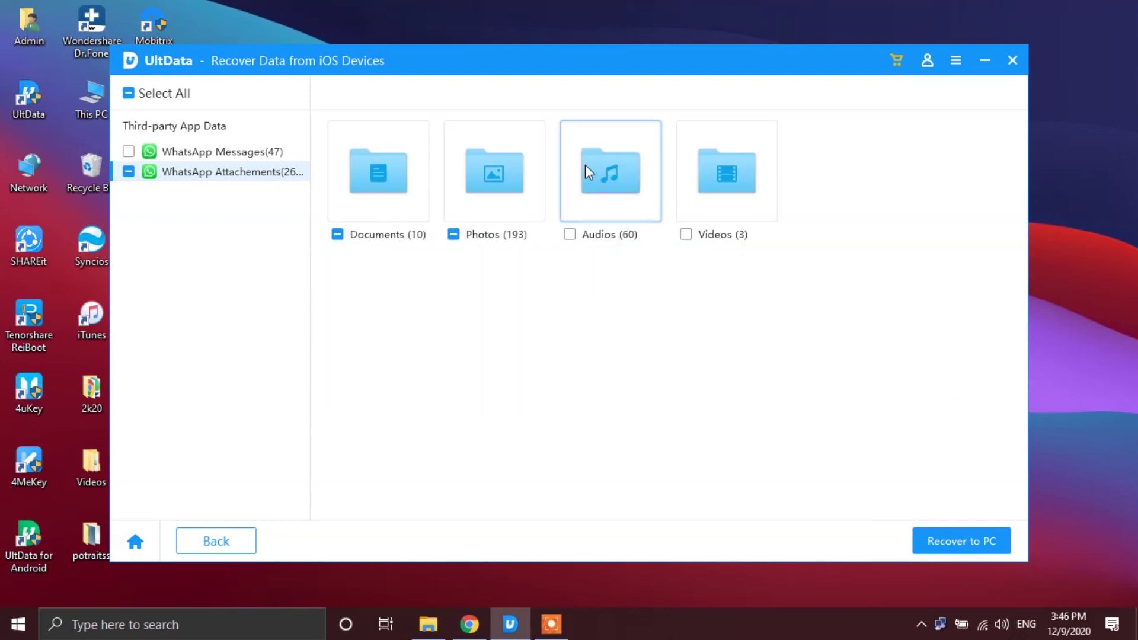
- Select three audio files and the second video for recovery
left_click(585, 172)
left_click(320, 201)
left_click(320, 226)
left_click(320, 251)
left_click(329, 122)
left_click(726, 177)
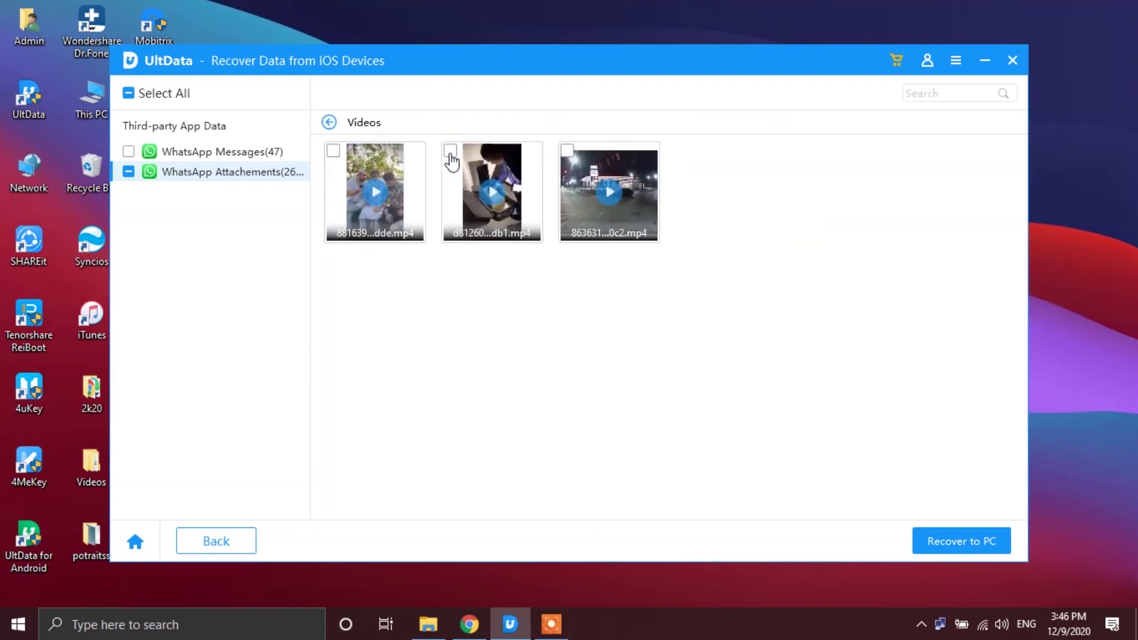
left_click(450, 151)
left_click(329, 122)
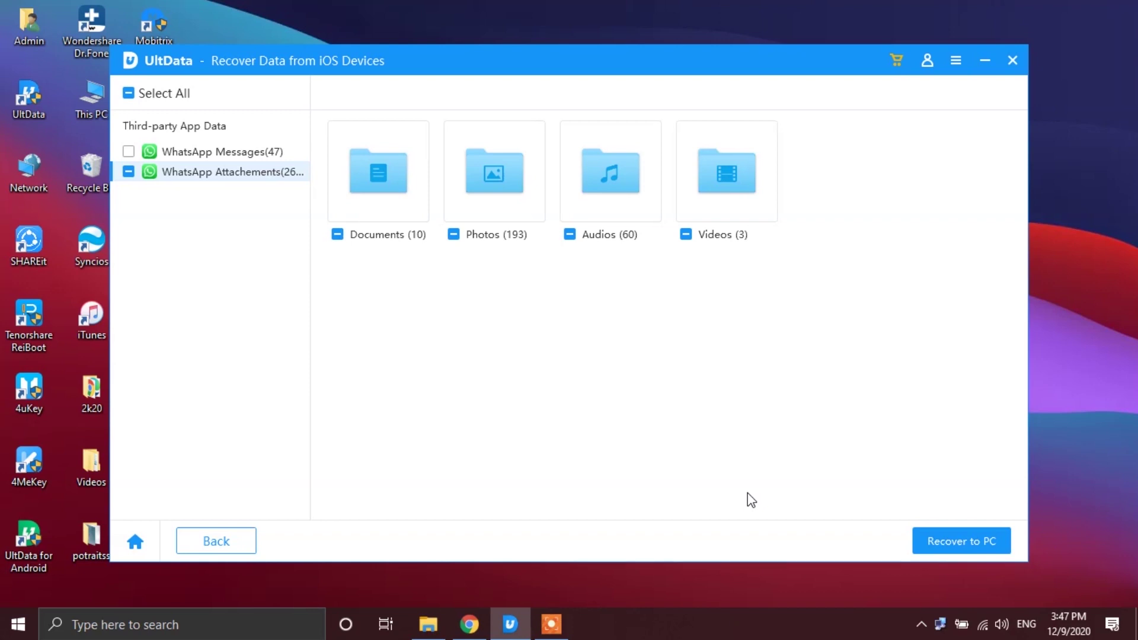
- Recover the selected attachments to Desktop\potraitss\UltData and dismiss the success message
left_click(952, 543)
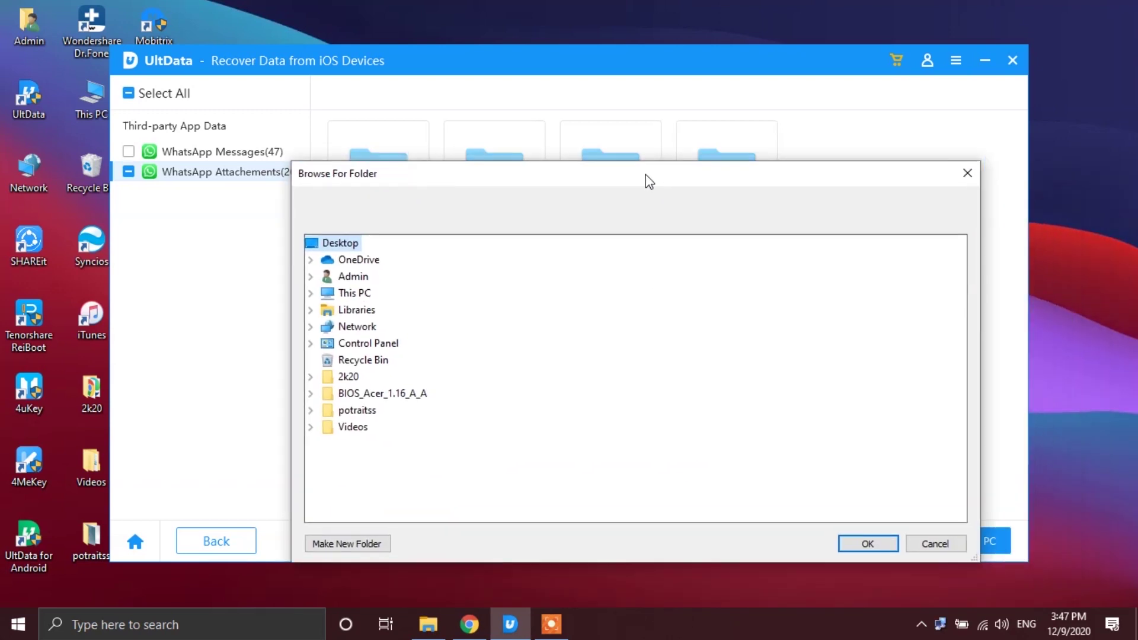
left_click_drag(660, 187, 622, 141)
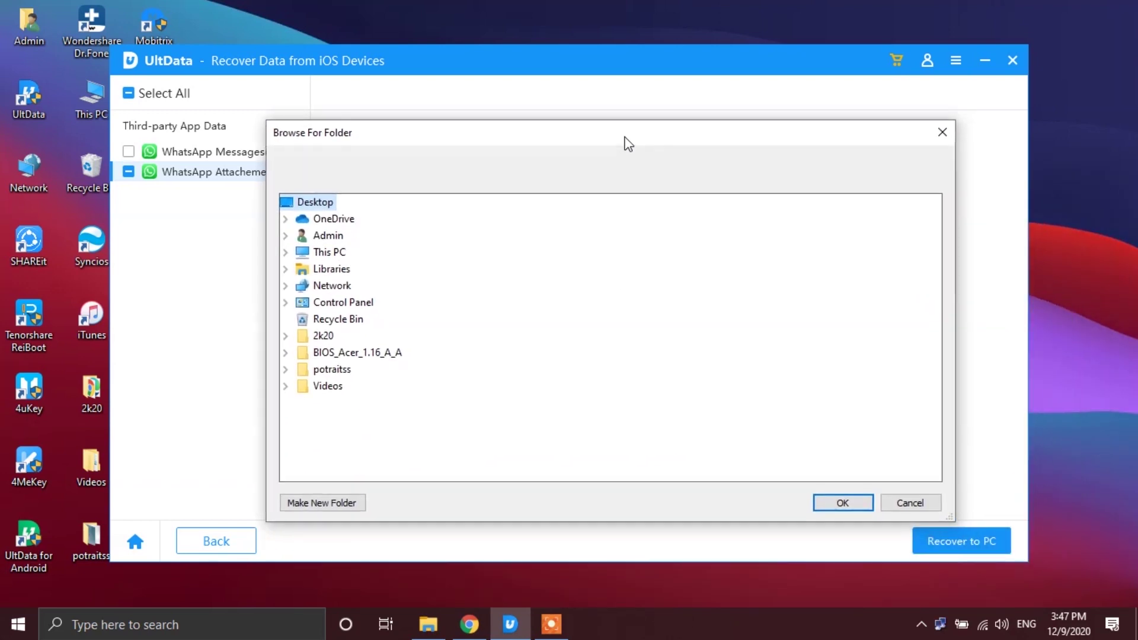
left_click(283, 250)
left_click(299, 301)
left_click(299, 302)
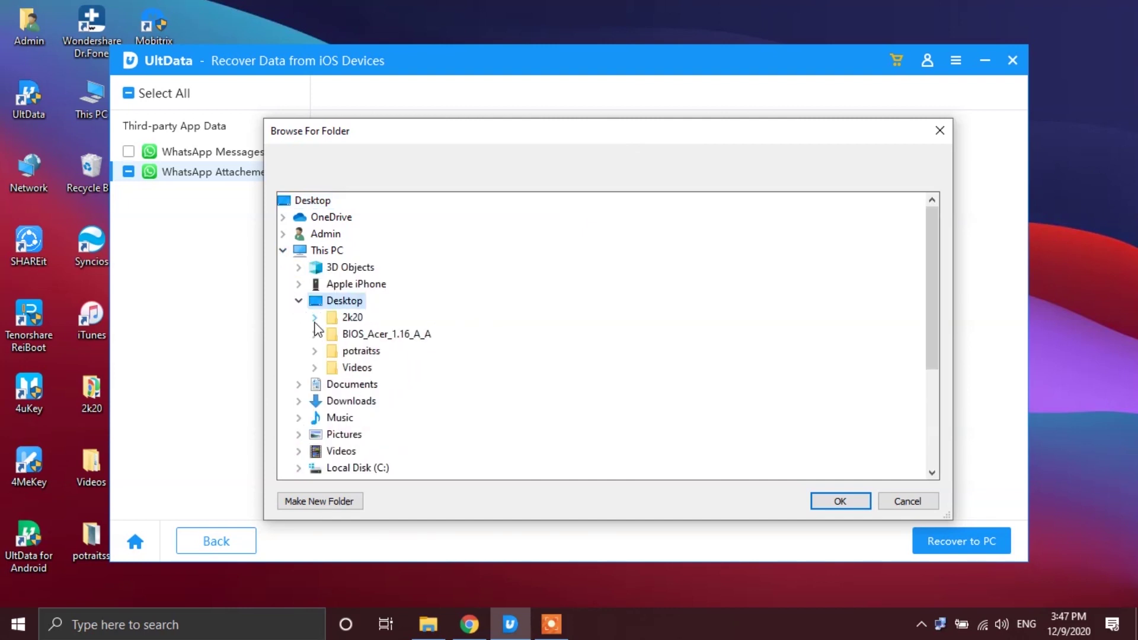
double_click(365, 352)
left_click(383, 368)
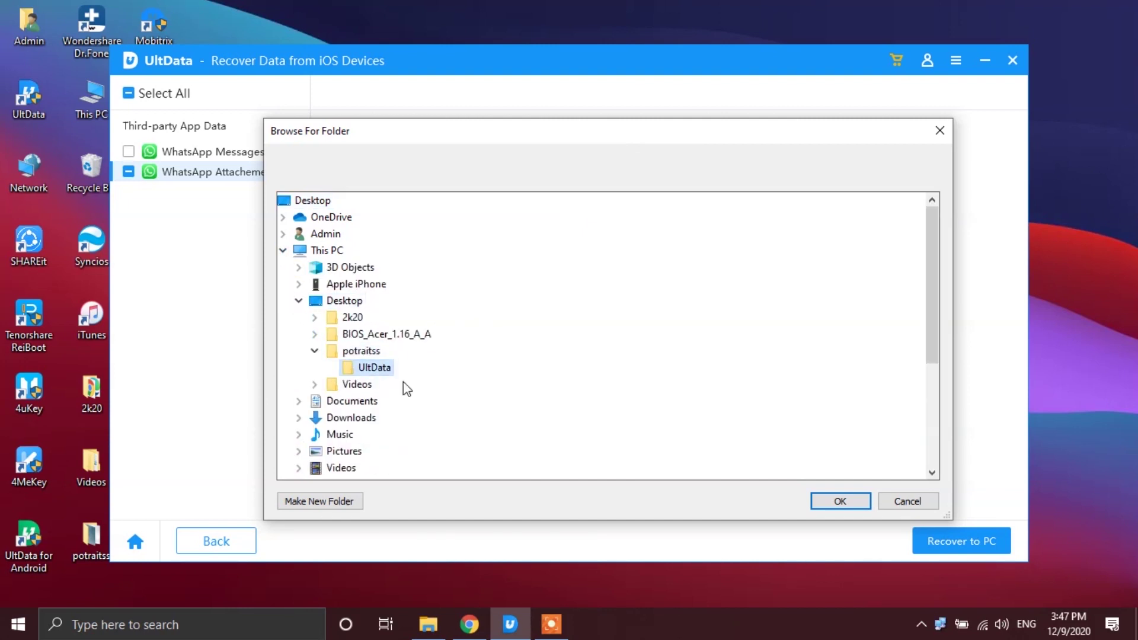
left_click(841, 501)
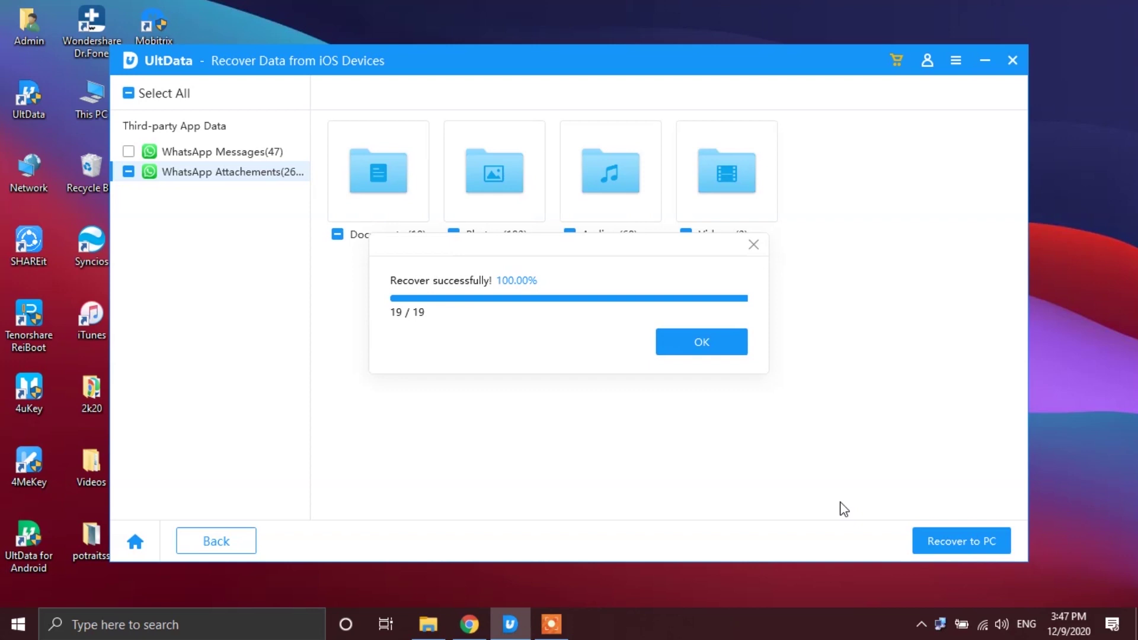
left_click(716, 351)
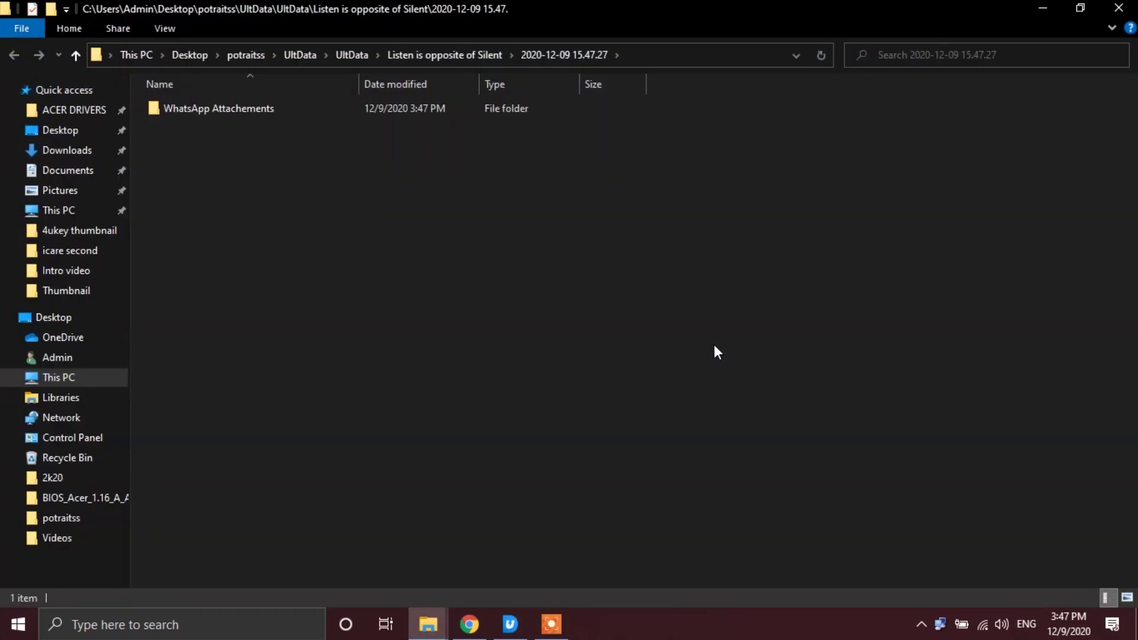
- Open WhatsApp Attachements, browse the recovered audios and photos, then open the Documents folder
double_click(259, 114)
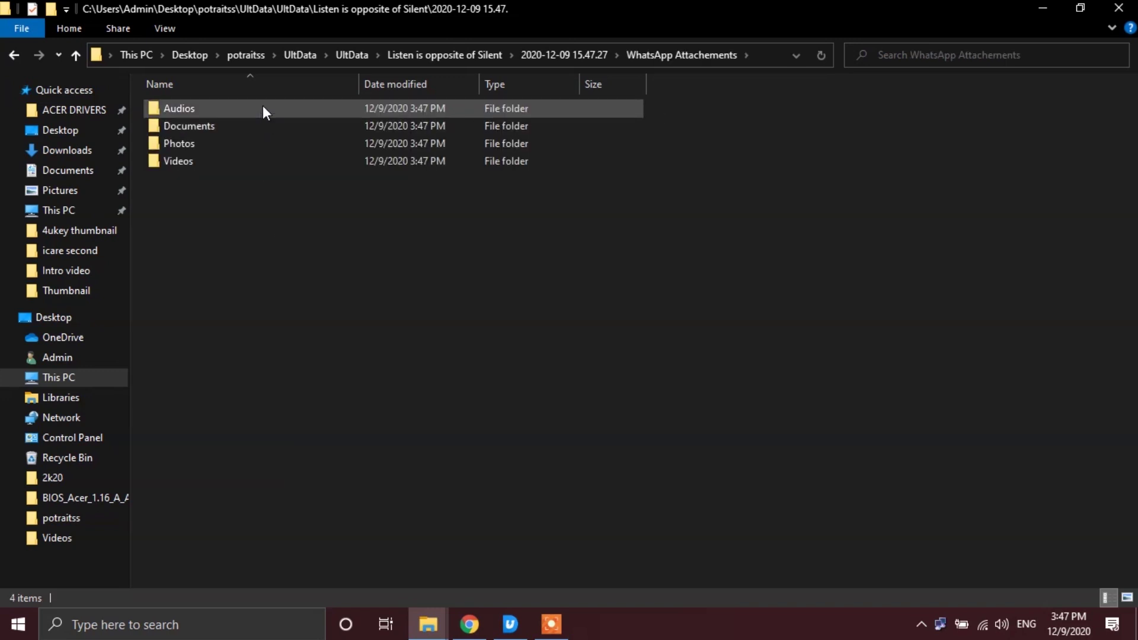
double_click(244, 108)
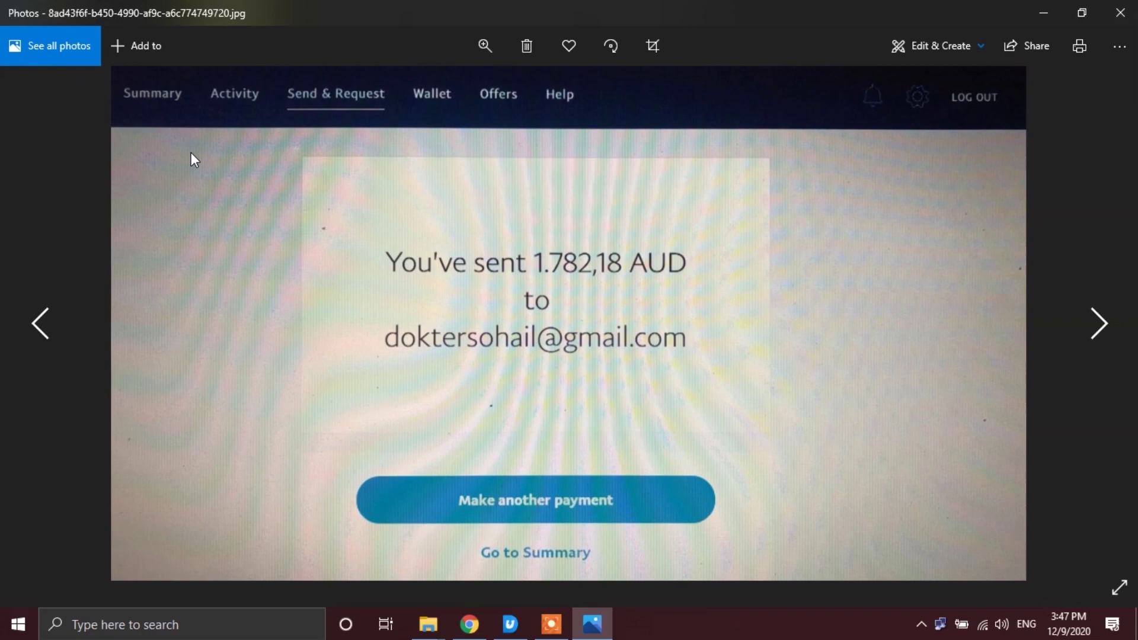
key("Right")
key("Right")
key("Right")
left_click(1120, 12)
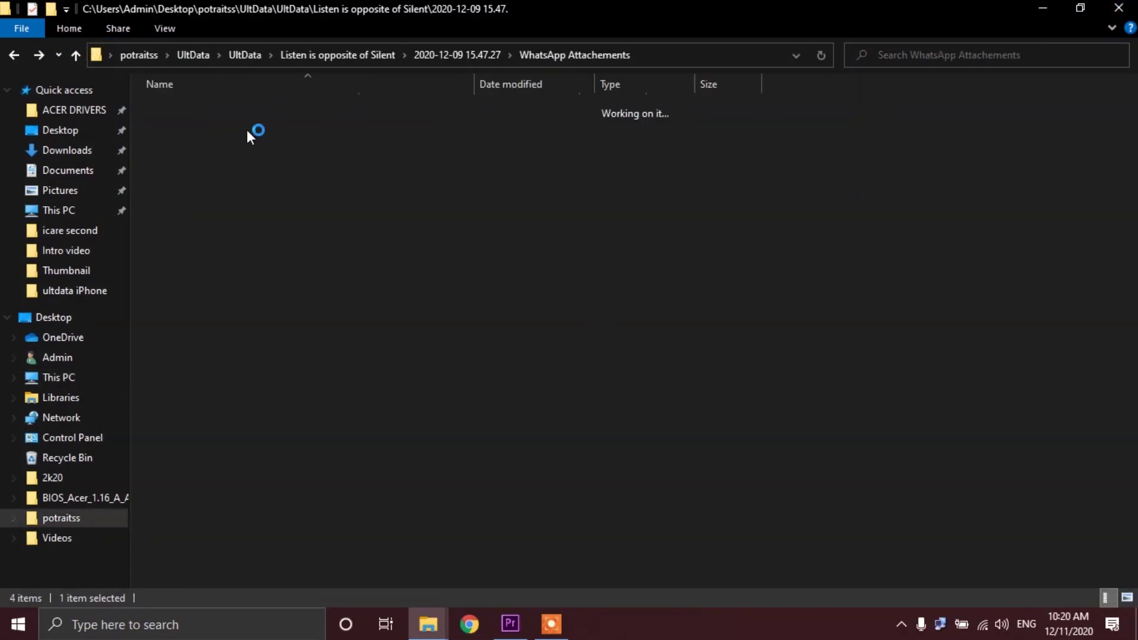
double_click(247, 127)
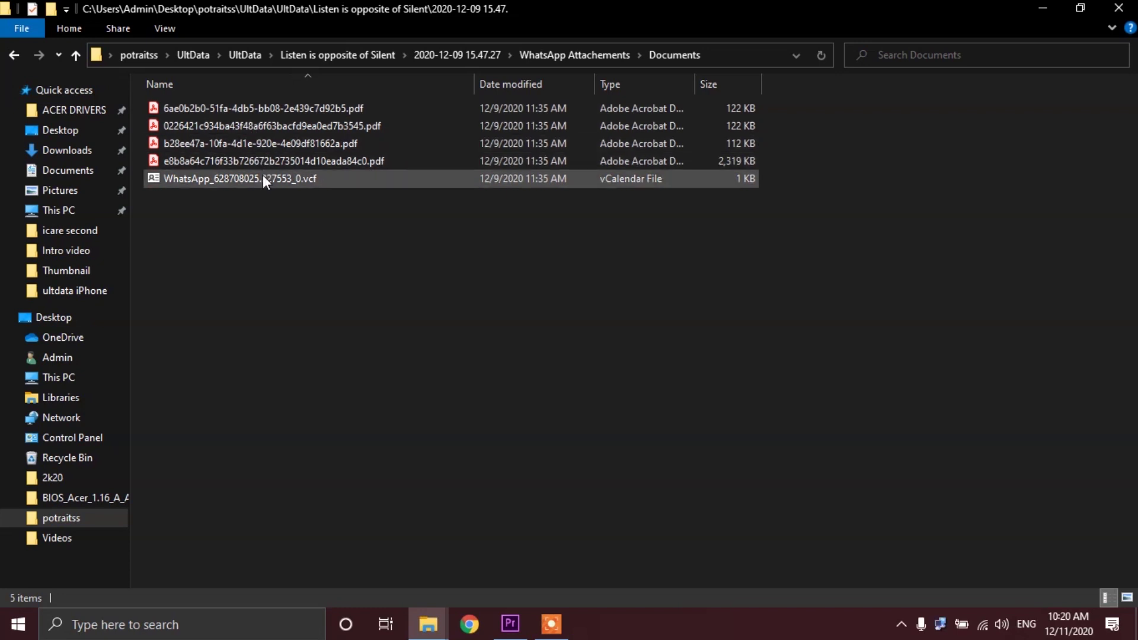
left_click(266, 144)
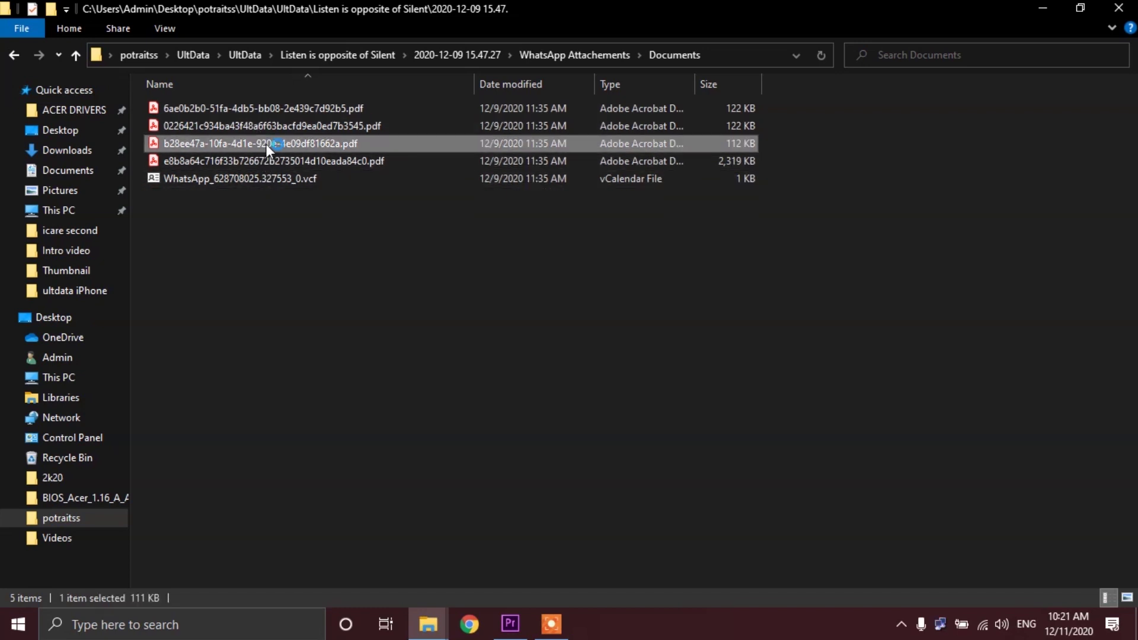
double_click(265, 144)
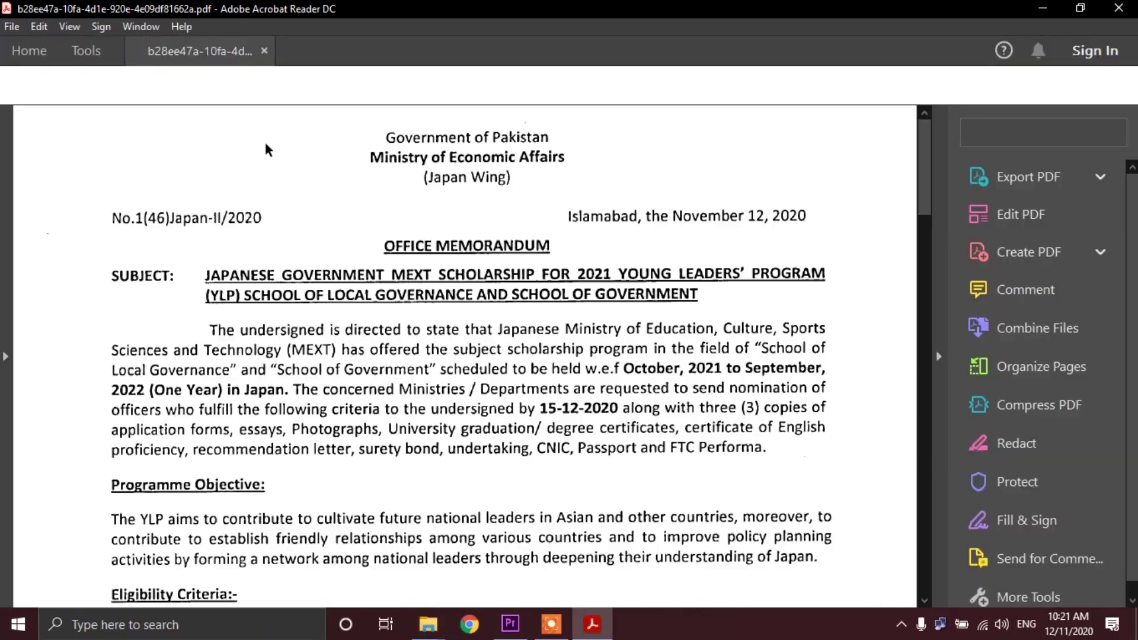
scroll(898, 185, "down", 20)
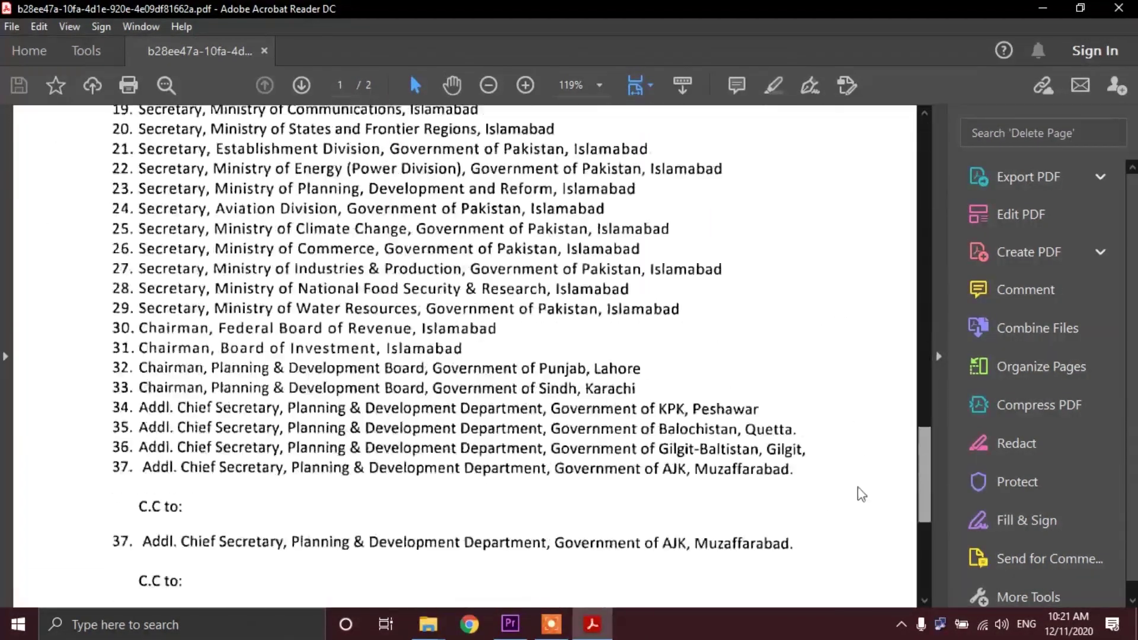
scroll(856, 439, "down", 3)
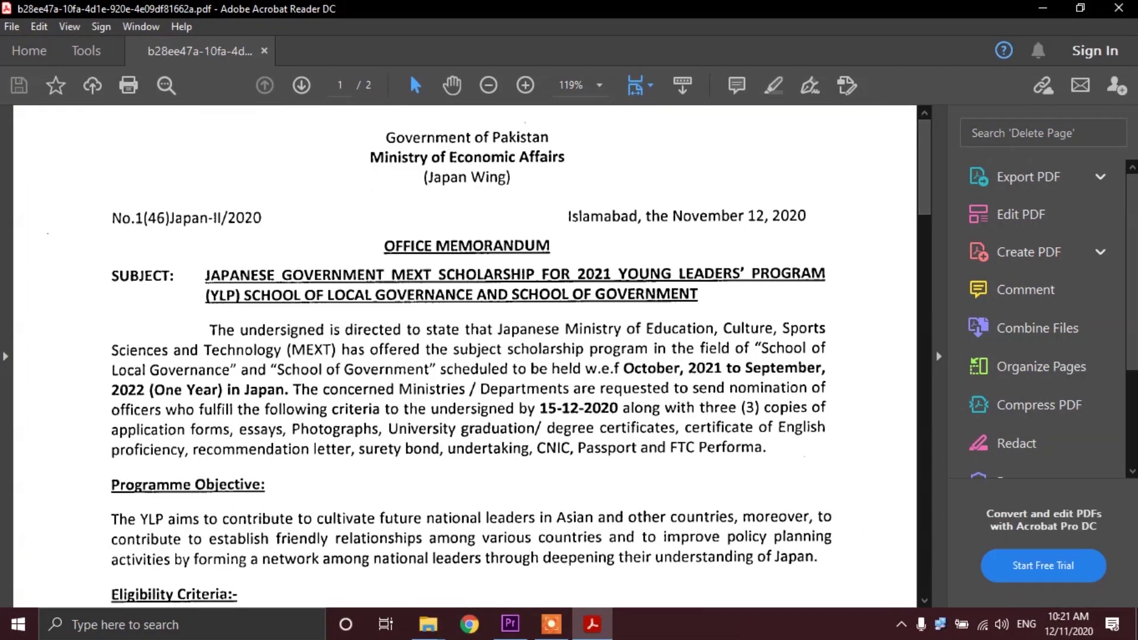
left_click(1119, 7)
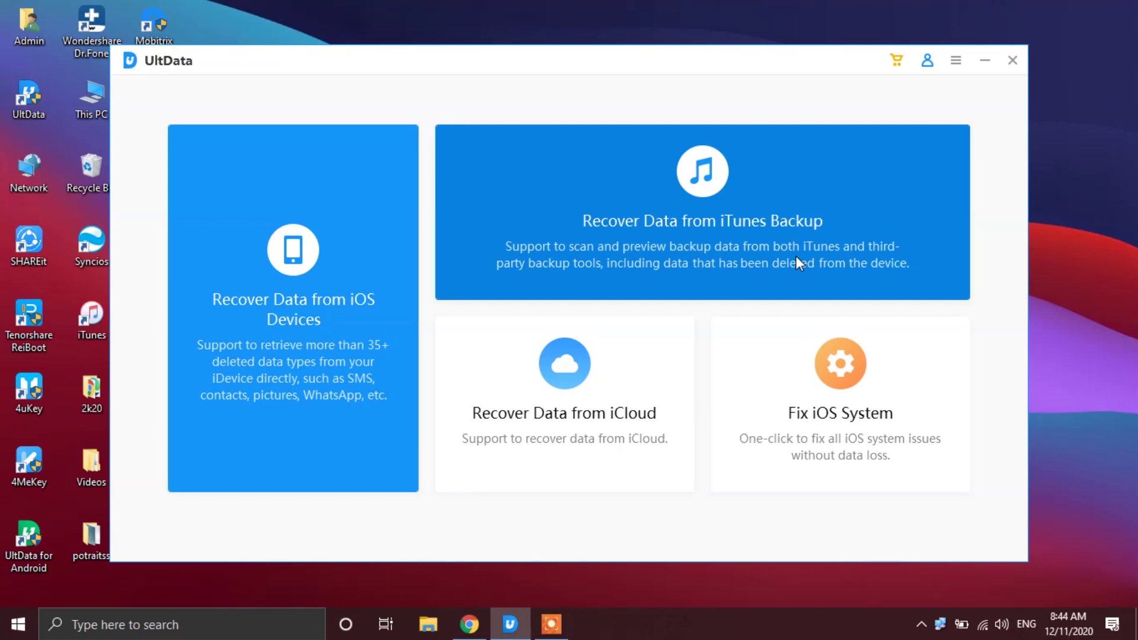
- In iTunes backup mode, import the hash-named backup folder from D:\iphone backup
left_click(797, 257)
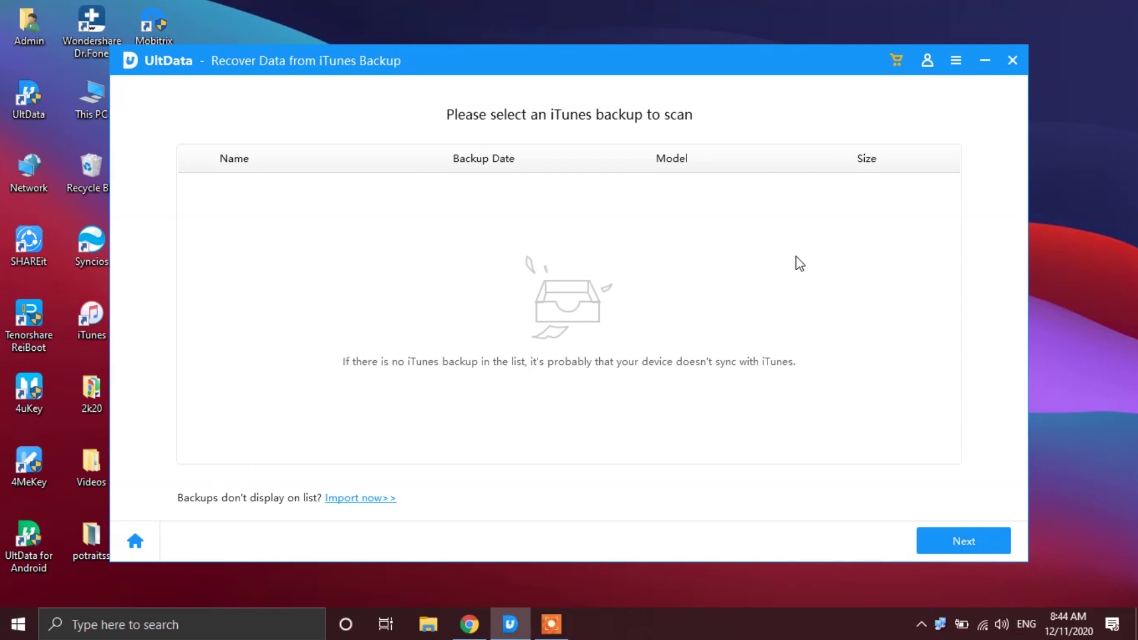
left_click(358, 498)
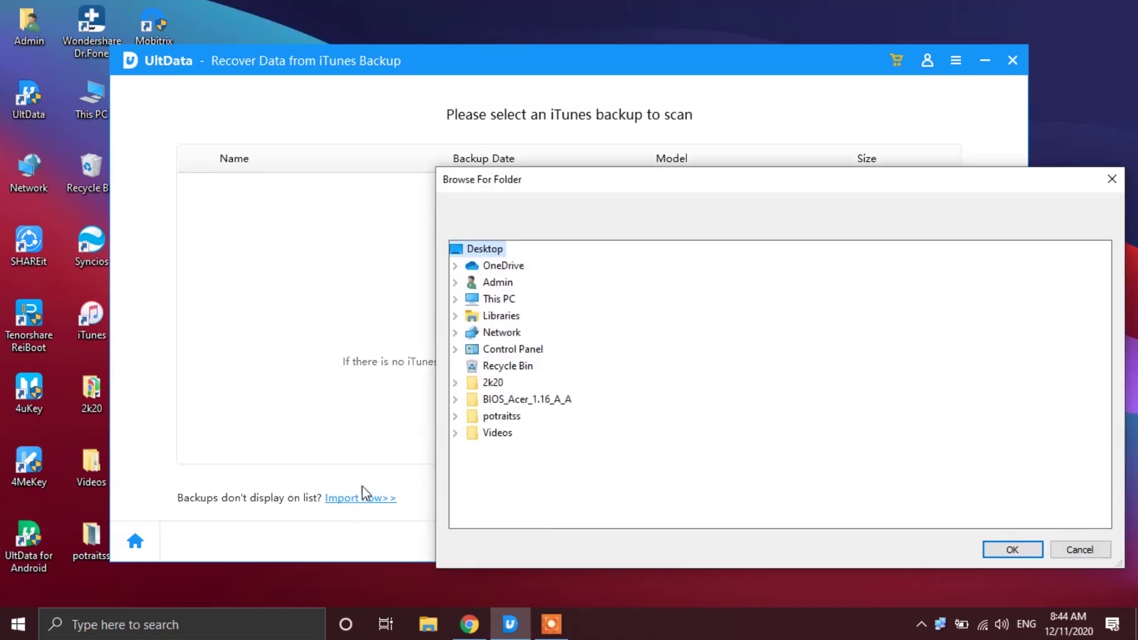
left_click_drag(666, 192, 451, 154)
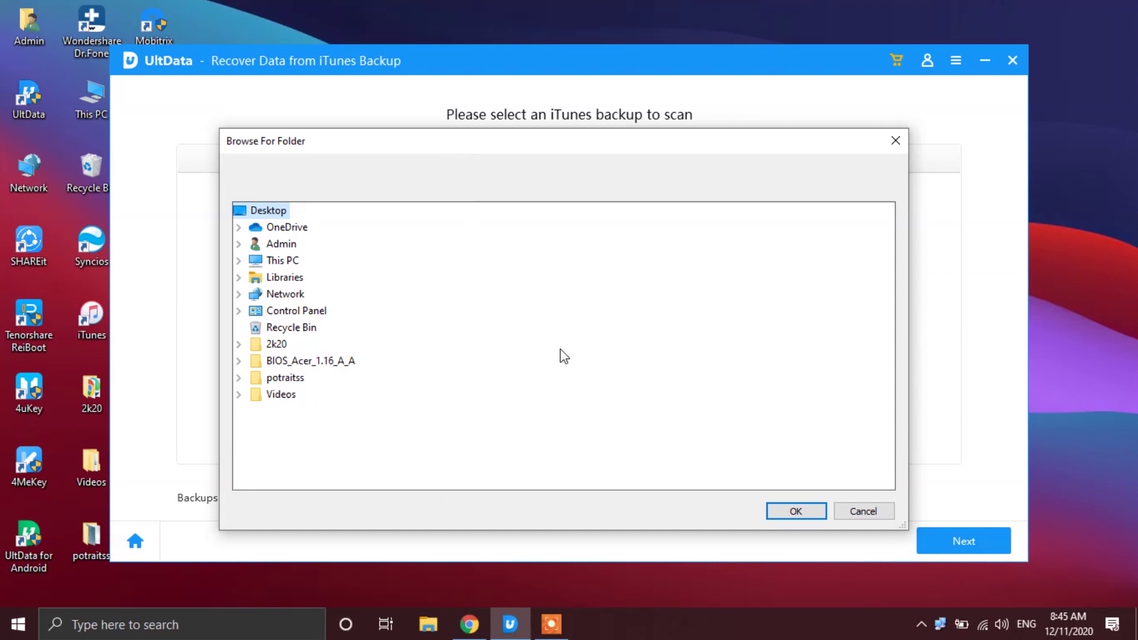
left_click(239, 261)
left_click(255, 422)
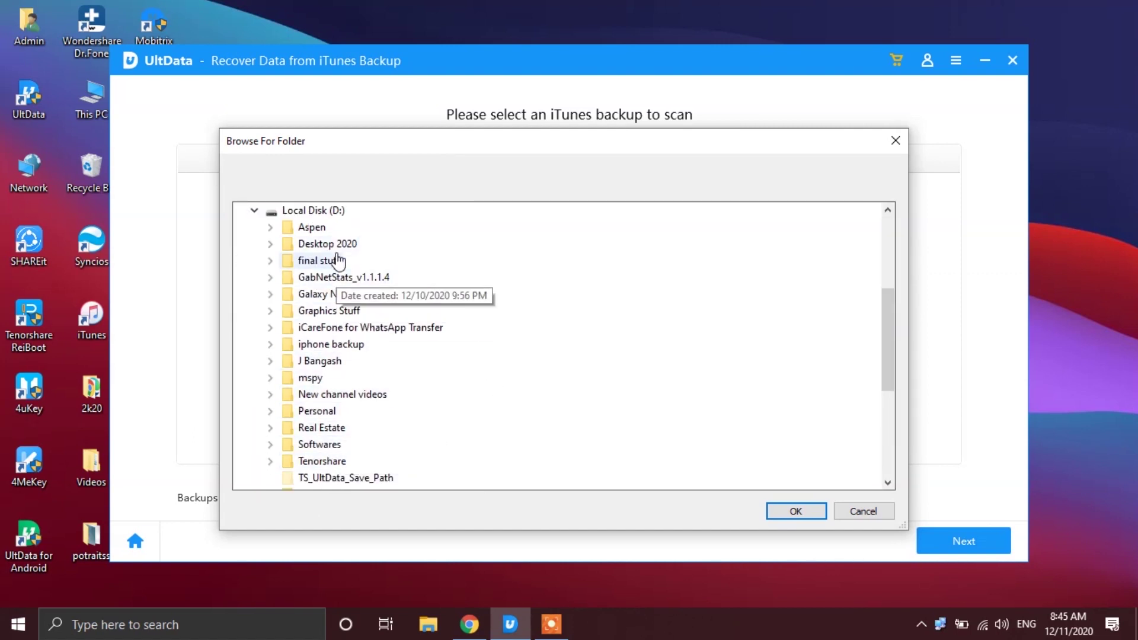
double_click(347, 345)
double_click(347, 361)
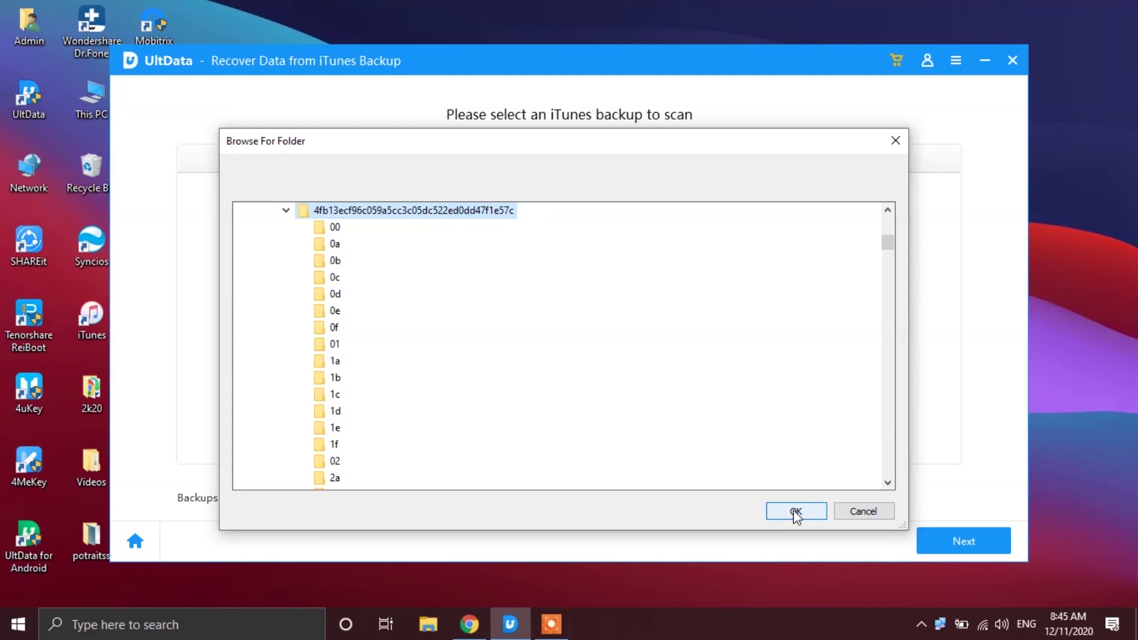
left_click(796, 511)
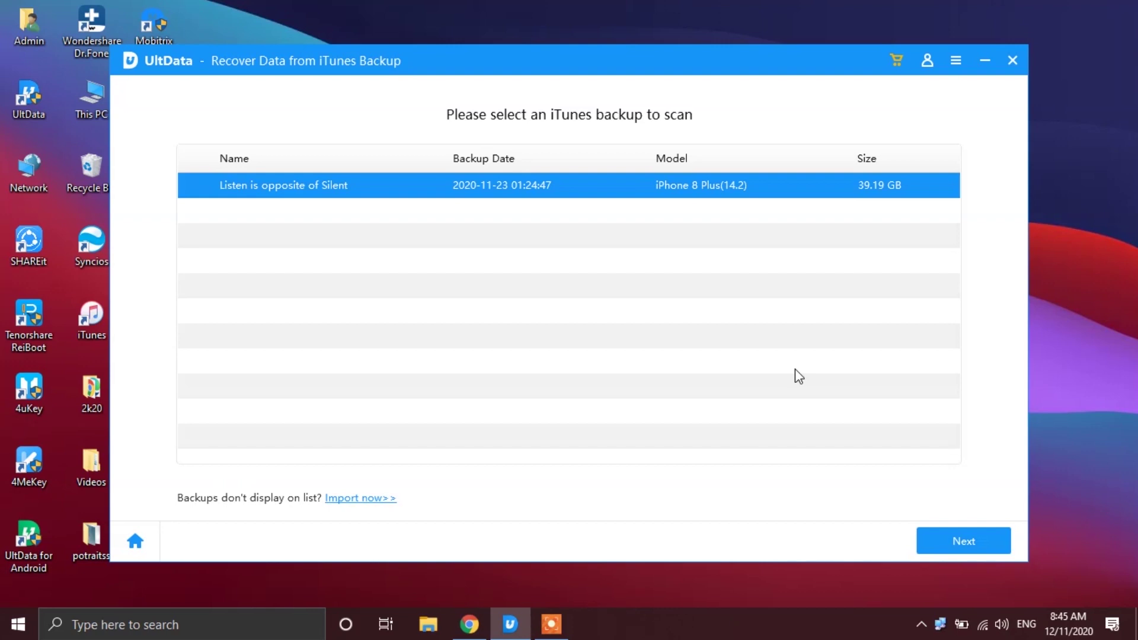
- Move on to data-type selection and reset the system and third-party category checkboxes
left_click(937, 550)
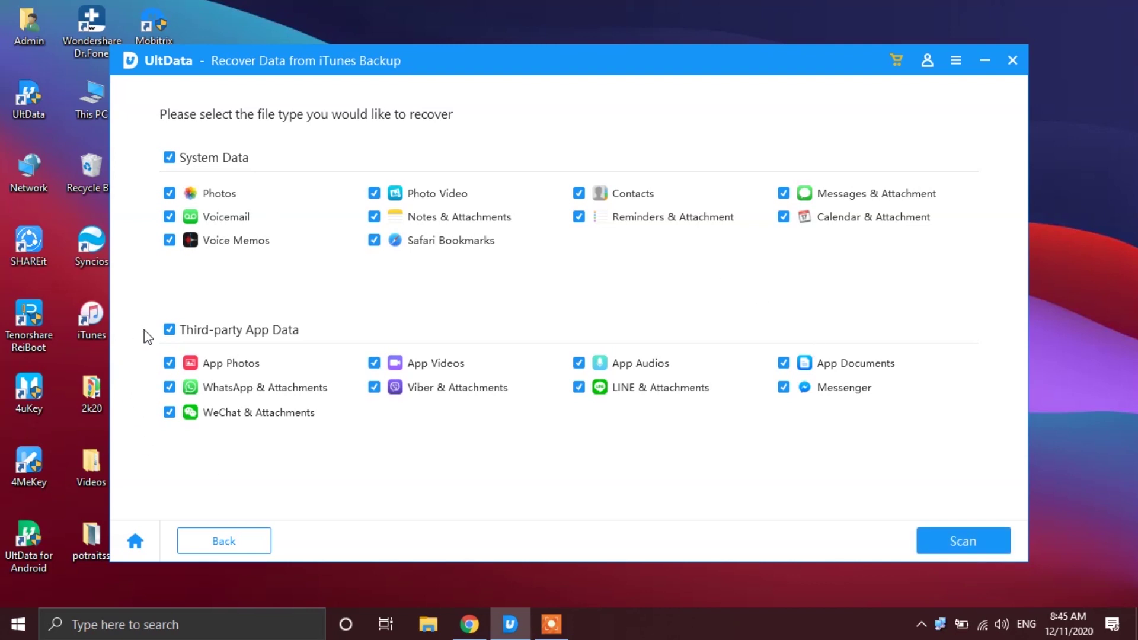
left_click(169, 329)
left_click(170, 157)
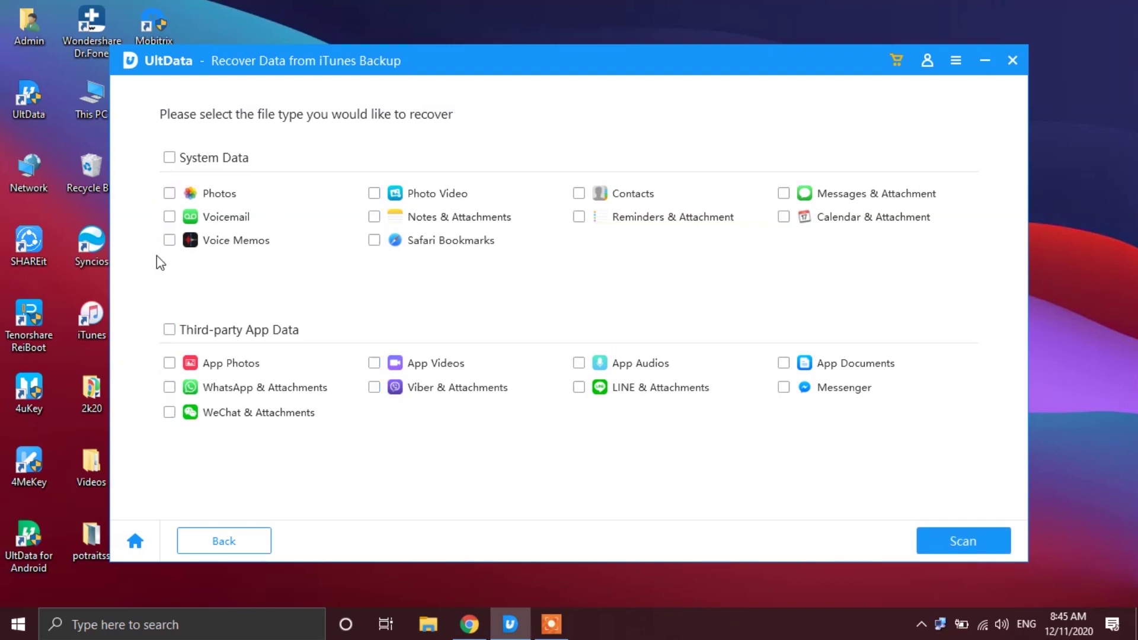
left_click(169, 158)
left_click(169, 329)
left_click(169, 330)
left_click(169, 330)
- Untick App Photos/Videos/Audios/Documents, WeChat, Viber, LINE and Messenger, then scan for WhatsApp only
left_click(169, 363)
left_click(169, 412)
left_click(374, 387)
left_click(374, 363)
left_click(579, 387)
left_click(578, 363)
left_click(783, 363)
left_click(783, 387)
left_click(945, 541)
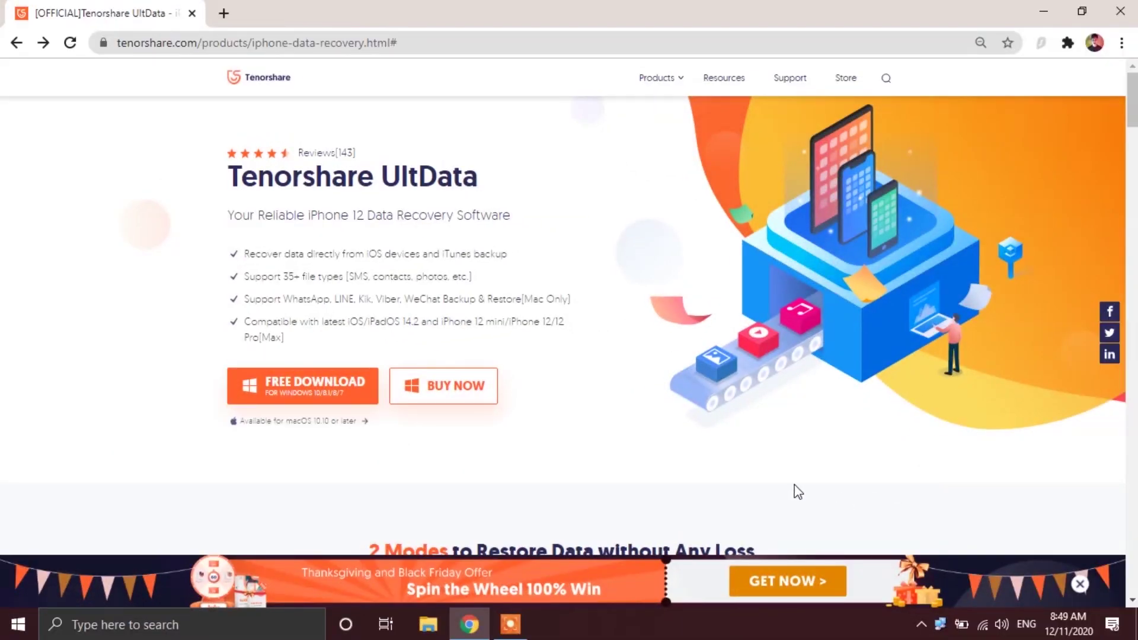
- Open the UltData purchase page and review the license price cards
left_click(475, 394)
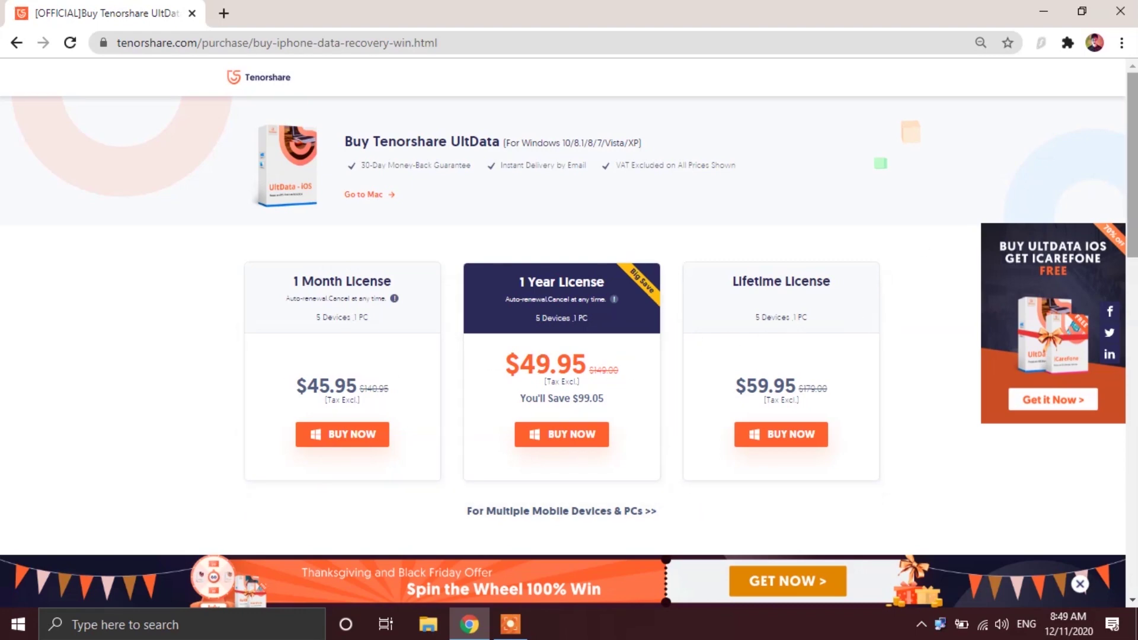
left_click_drag(1134, 195, 1090, 160)
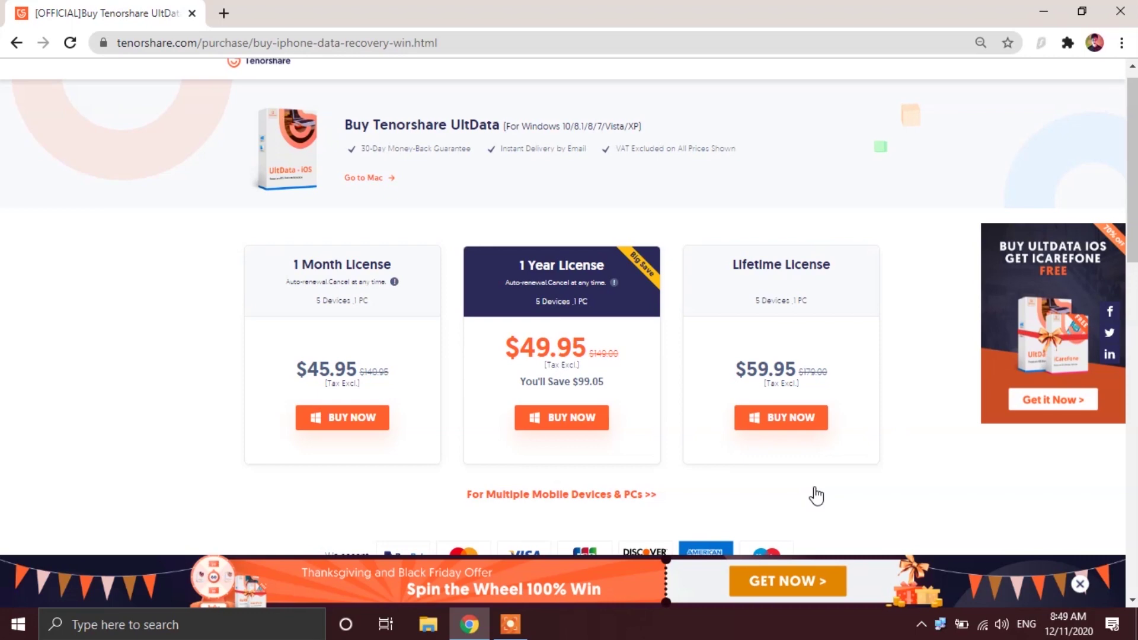
scroll(816, 495, "down", 9)
scroll(816, 494, "up", 10)
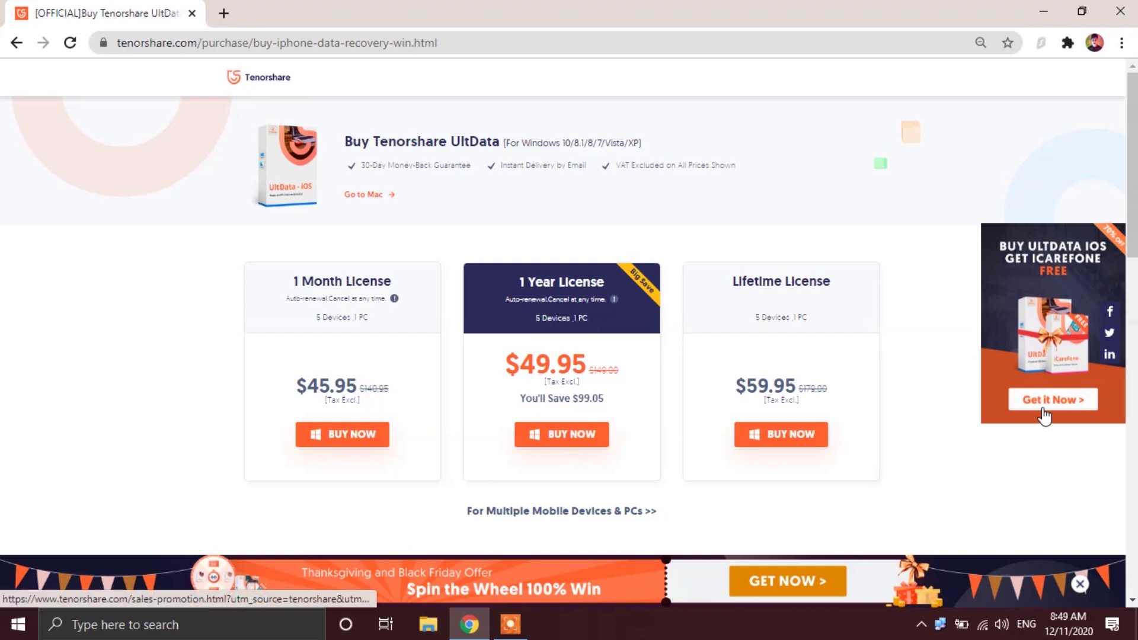
- Open the buy-UltData-get-iCareFone promotion and return to the top of the sales page
left_click(1042, 410)
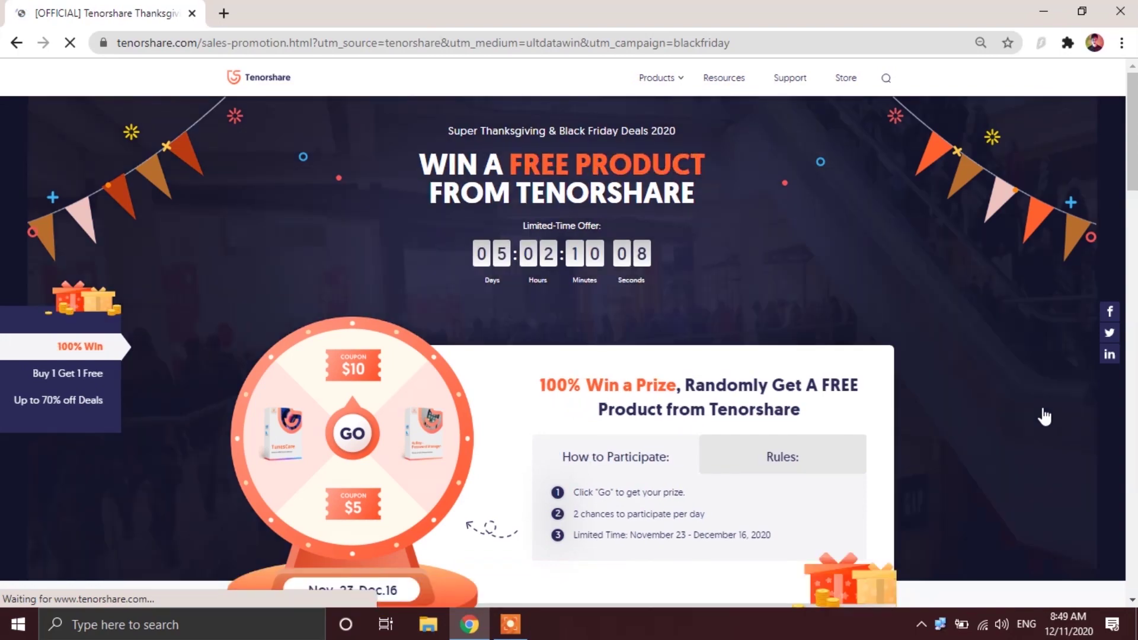
scroll(1110, 535, "down", 20)
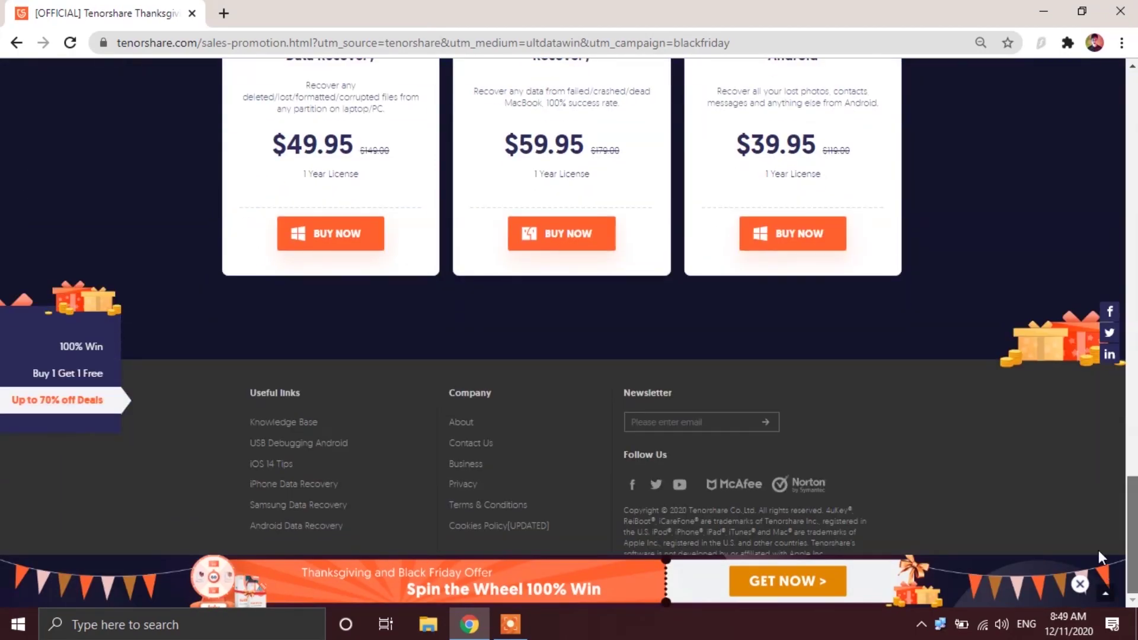
left_click(1105, 593)
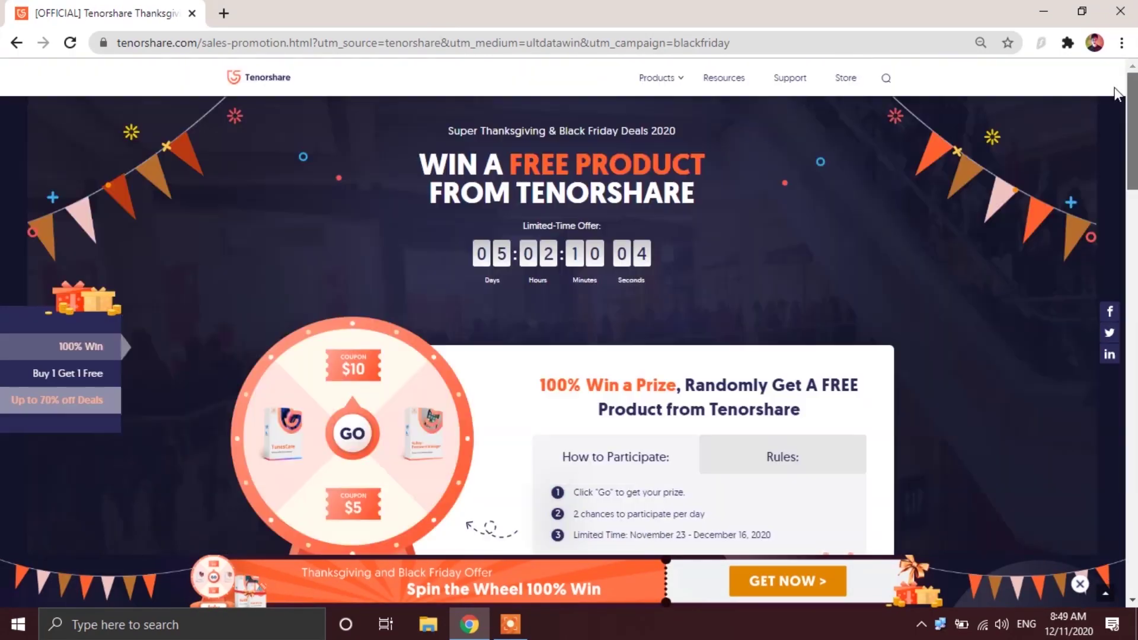